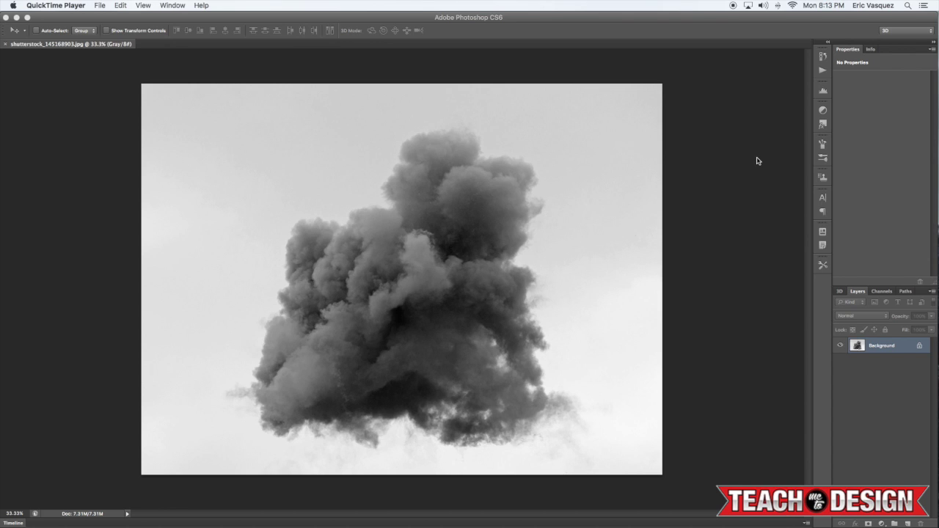
Duplicate the Background layer and apply Levels to the copy with input black point 45 and white point 185
{"action": "left_click", "coordinate": [512, 350]}
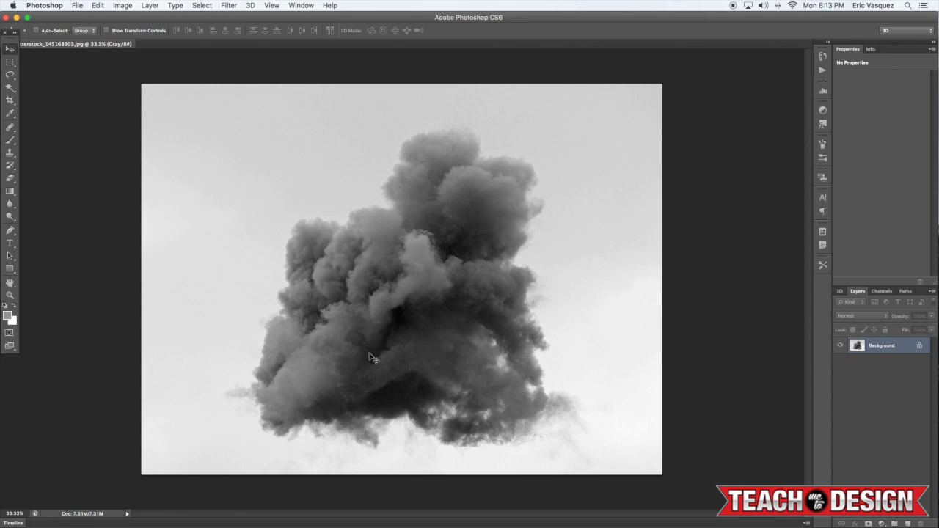
{"action": "key", "text": "ctrl+j"}
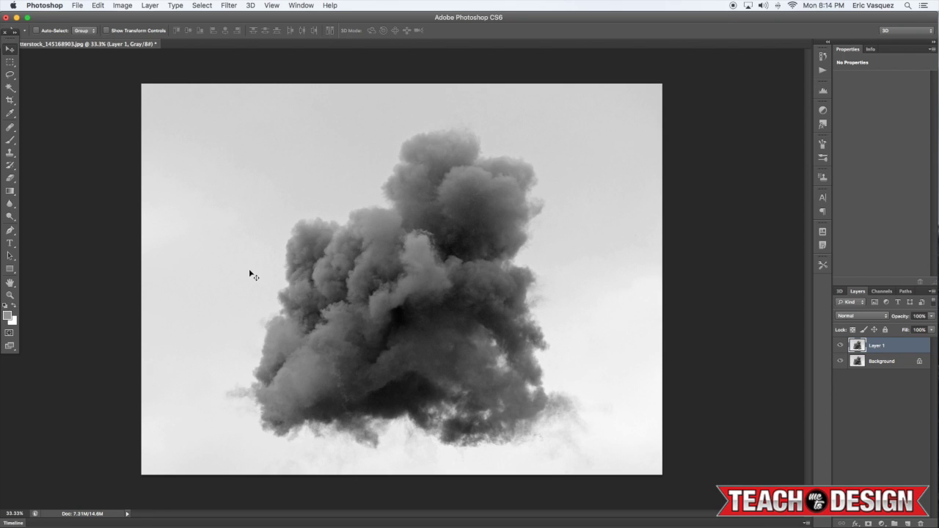
{"action": "left_click", "coordinate": [126, 5]}
{"action": "mouse_move", "coordinate": [146, 36]}
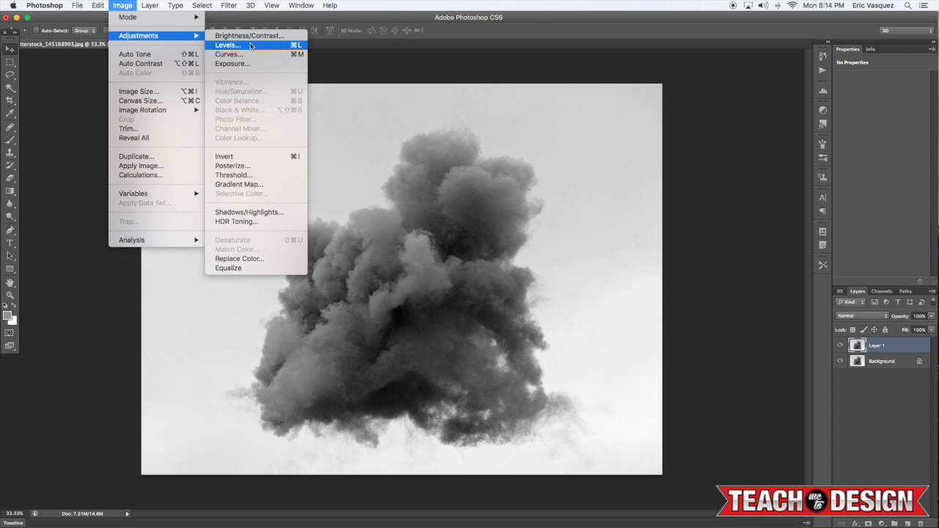
{"action": "left_click", "coordinate": [228, 45]}
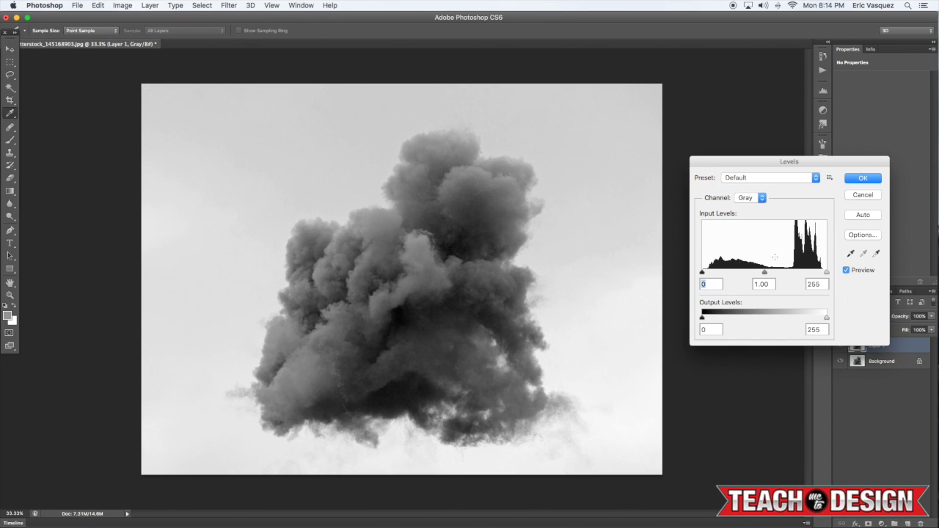
{"action": "left_click_drag", "start_coordinate": [701, 275], "coordinate": [724, 274]}
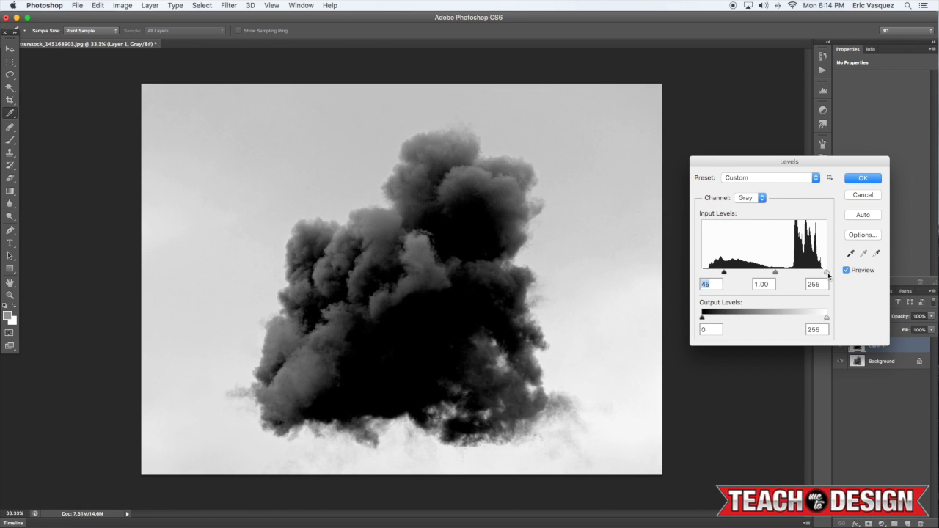
{"action": "left_click_drag", "start_coordinate": [827, 274], "coordinate": [792, 274]}
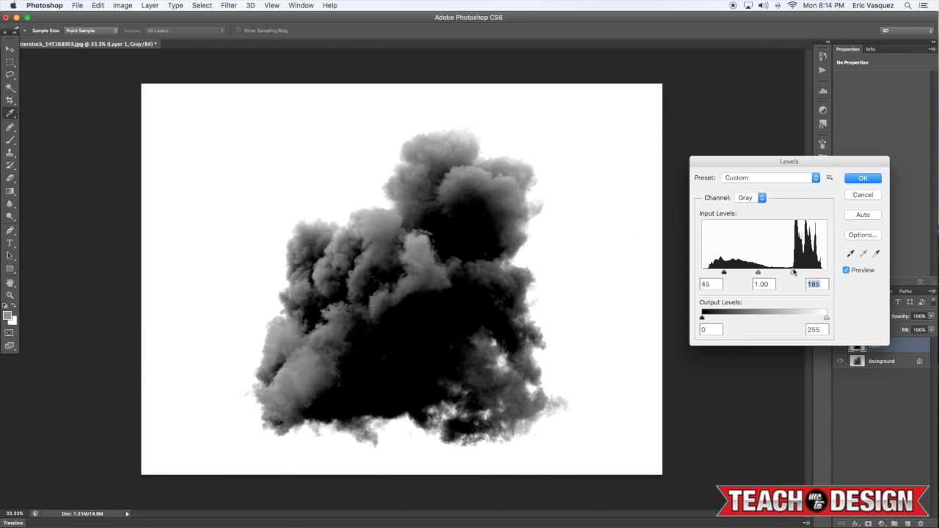
{"action": "left_click", "coordinate": [864, 180]}
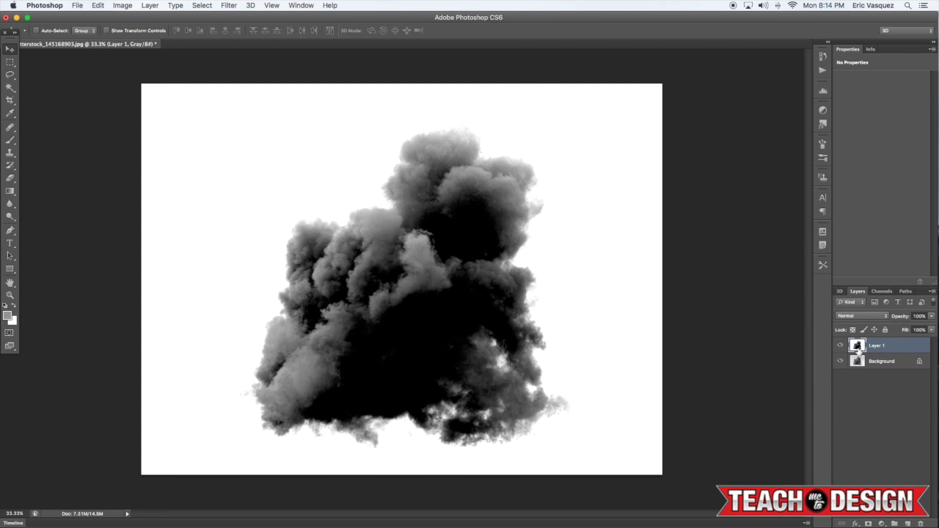
Create an alpha channel with Calculations from Merged and Layer 1, comparing Overlay and Soft Light before choosing Multiply blending
{"action": "left_click", "coordinate": [122, 6]}
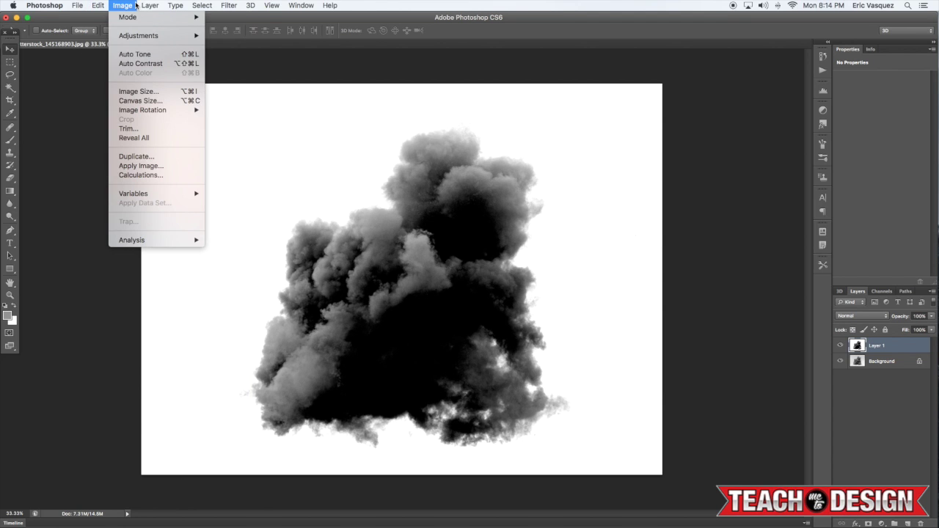
{"action": "left_click", "coordinate": [158, 174]}
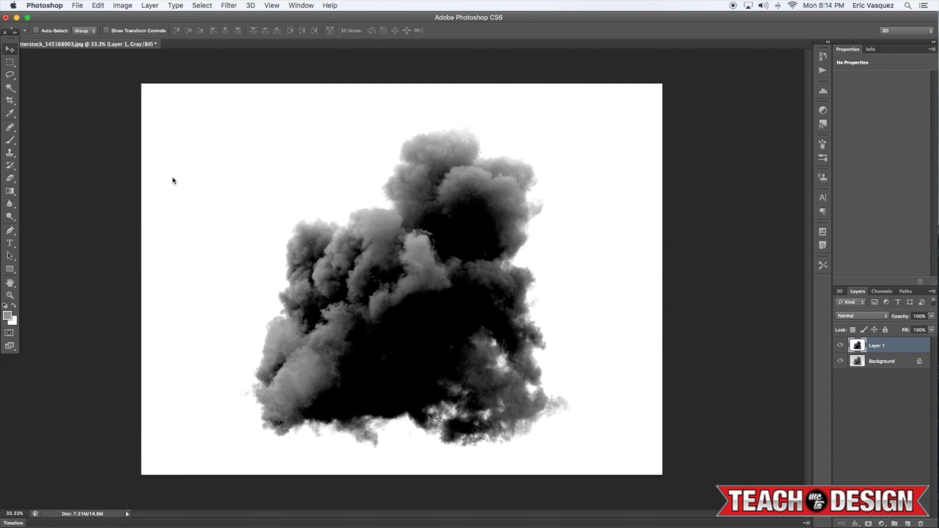
{"action": "left_click", "coordinate": [628, 264]}
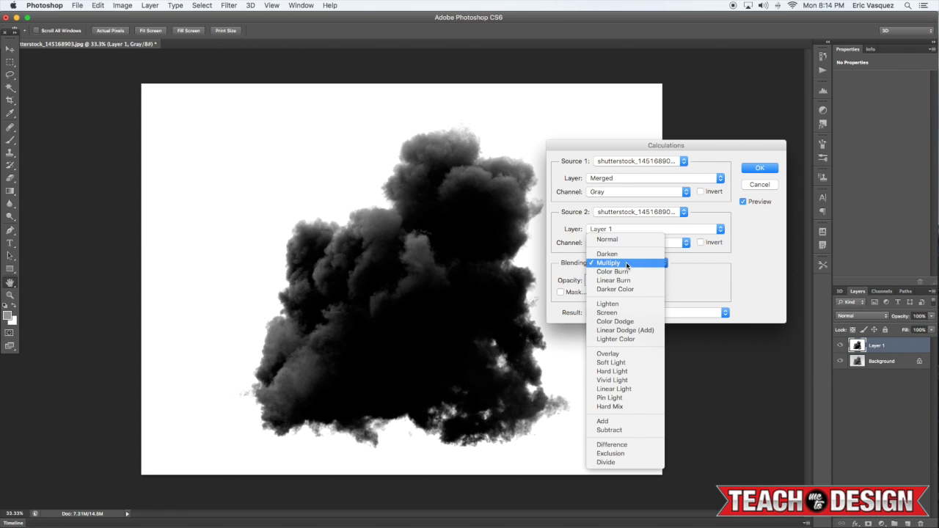
{"action": "left_click", "coordinate": [623, 263]}
{"action": "left_click", "coordinate": [626, 264]}
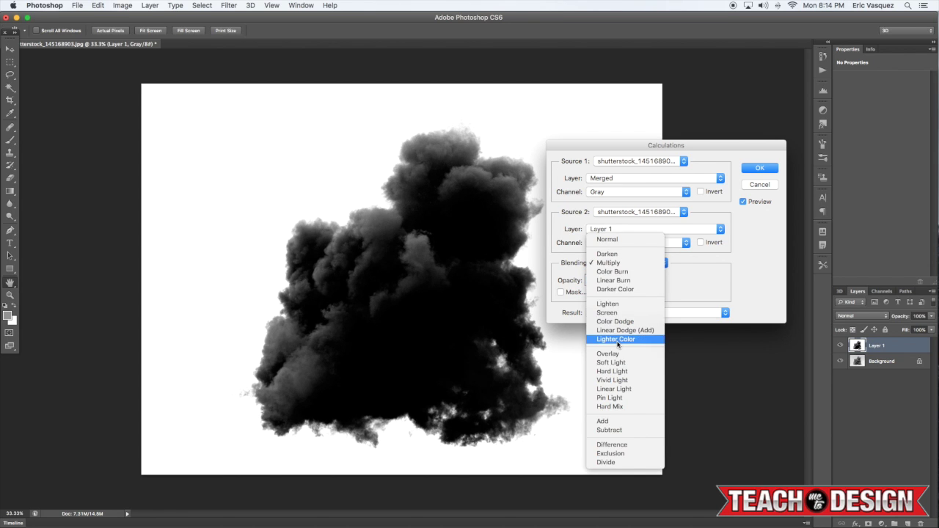
{"action": "left_click", "coordinate": [605, 353]}
{"action": "left_click", "coordinate": [605, 266]}
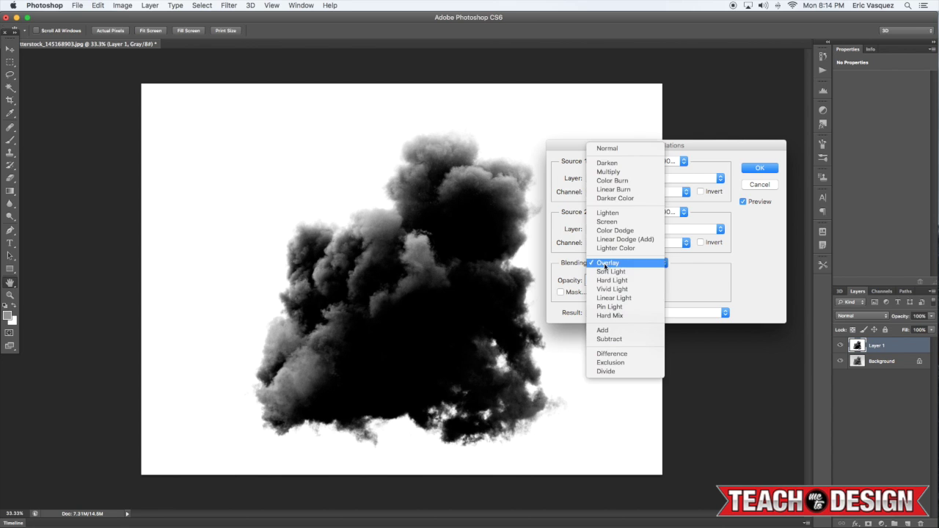
{"action": "left_click", "coordinate": [613, 271]}
{"action": "left_click", "coordinate": [624, 264]}
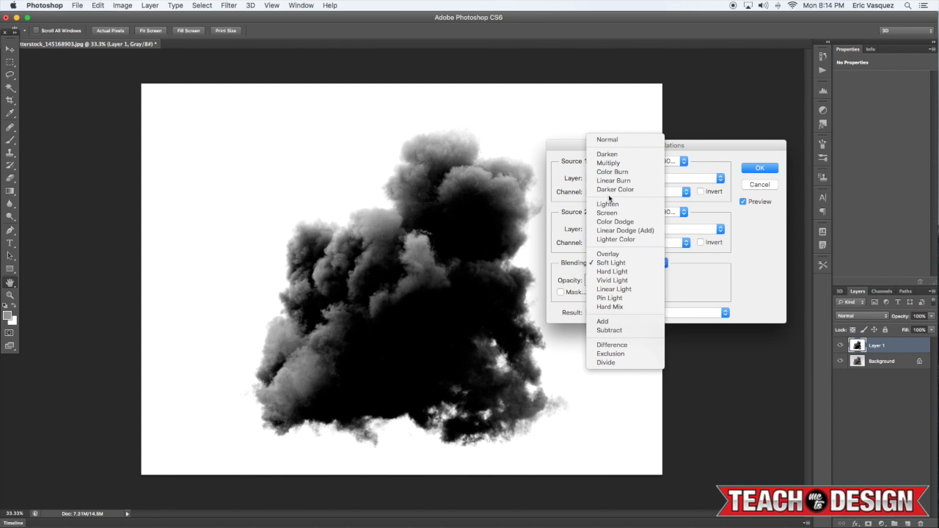
{"action": "left_click", "coordinate": [609, 163]}
{"action": "left_click", "coordinate": [759, 171]}
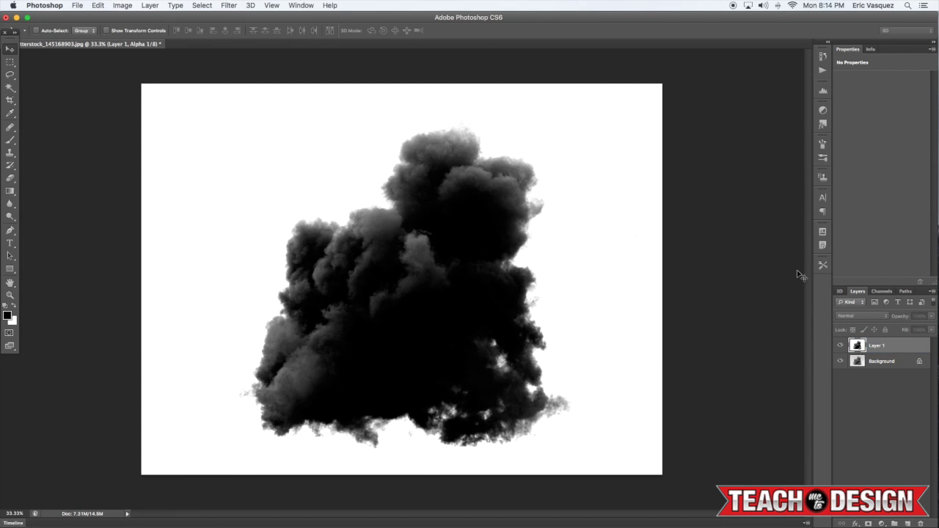
Compare the Gray channel with the new Alpha 1 channel and load Alpha 1 as a selection
{"action": "left_click", "coordinate": [882, 292]}
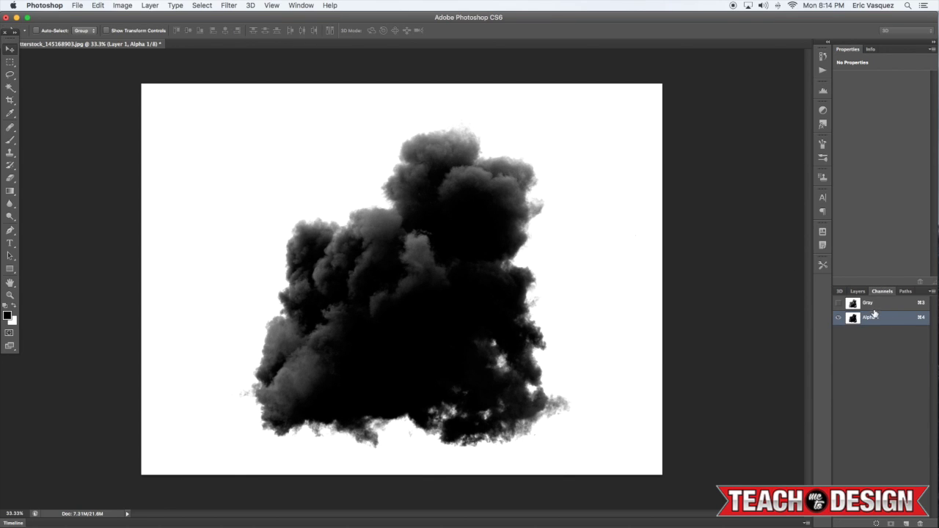
{"action": "left_click", "coordinate": [848, 304]}
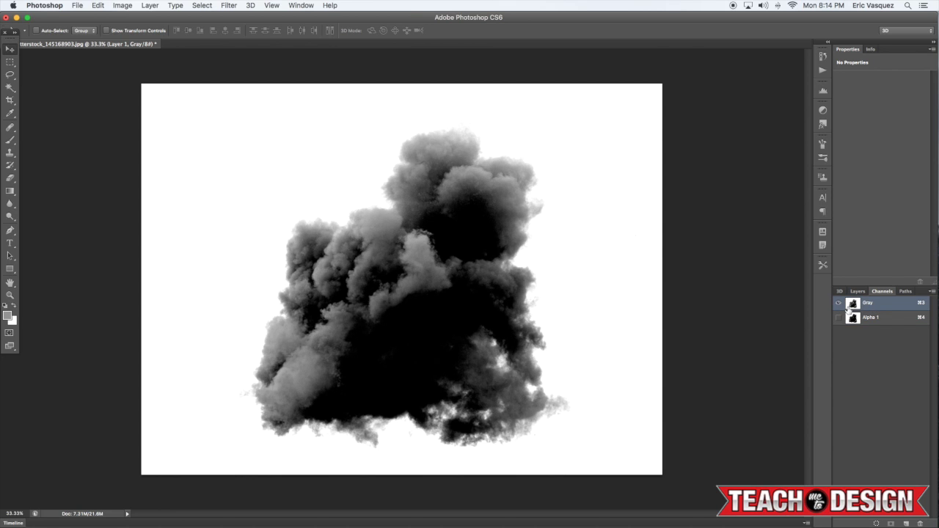
{"action": "left_click", "coordinate": [876, 319]}
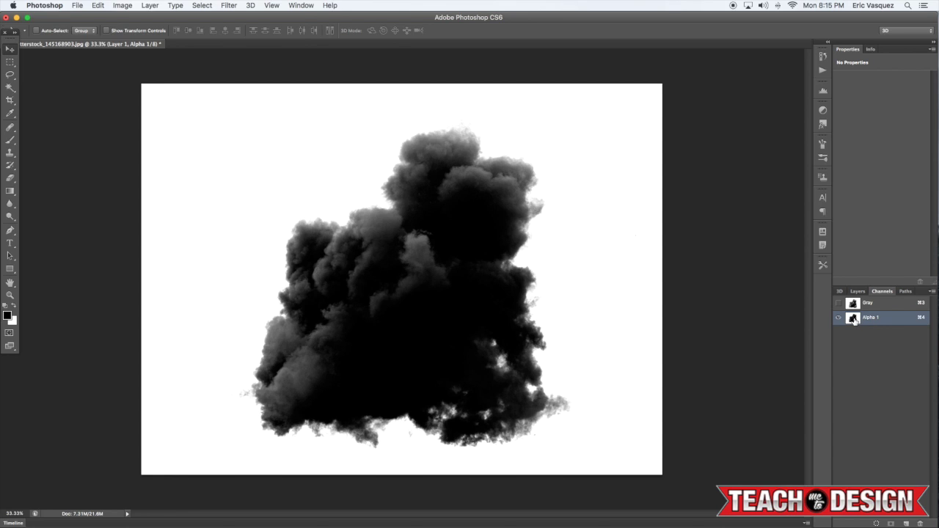
{"action": "left_click", "coordinate": [853, 320], "text": "super"}
Invert the selection to cover the smoke cloud and add it to Layer 1 as a layer mask
{"action": "left_click", "coordinate": [858, 292]}
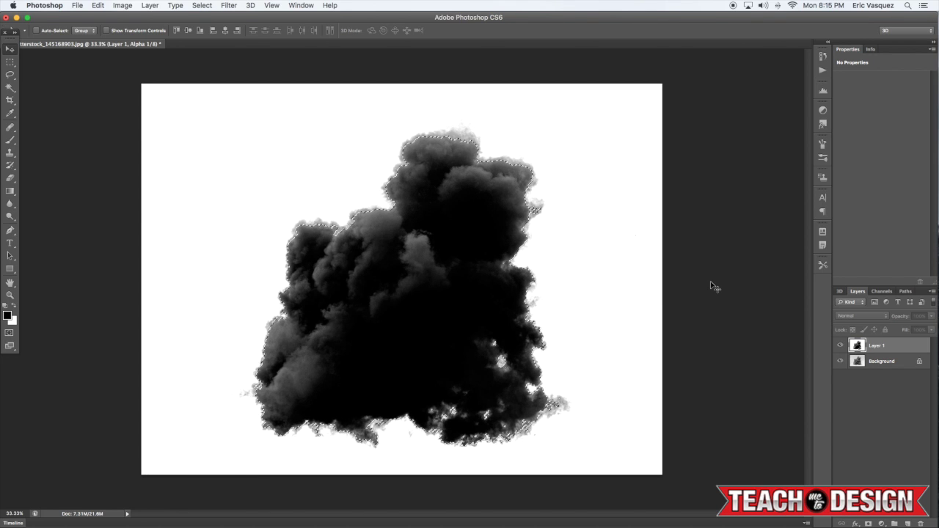
{"action": "left_click", "coordinate": [122, 6]}
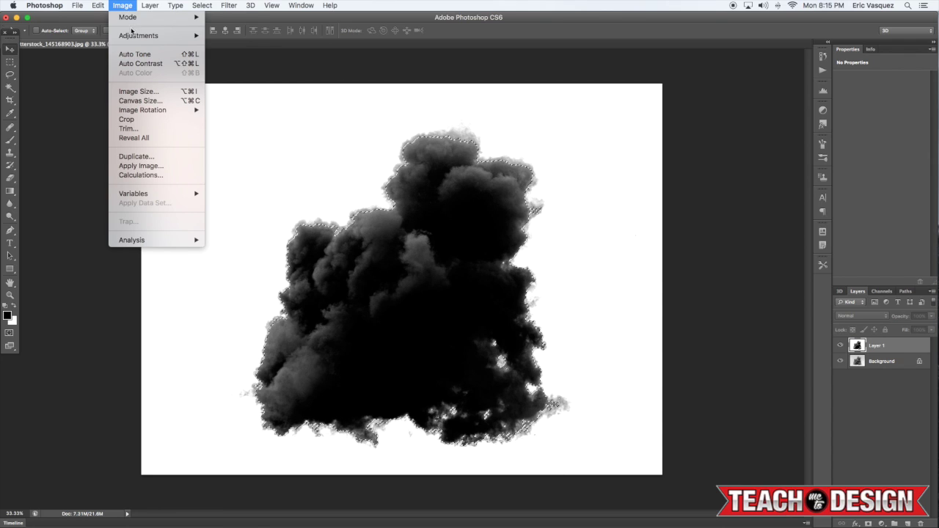
{"action": "mouse_move", "coordinate": [132, 40]}
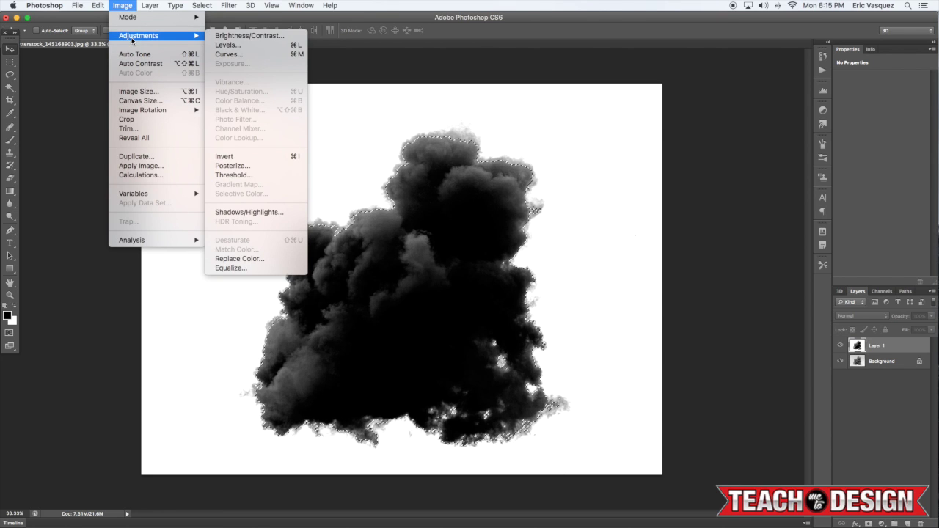
{"action": "left_click", "coordinate": [273, 158]}
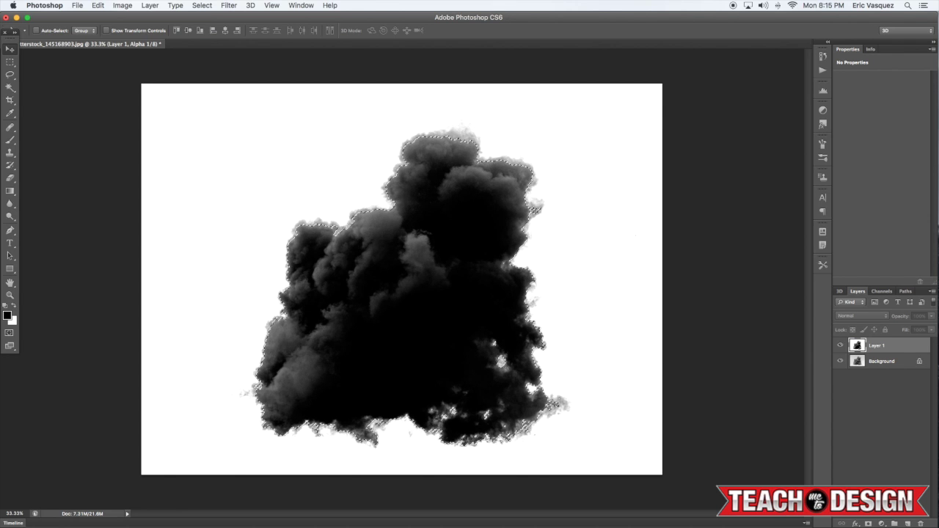
{"action": "left_click", "coordinate": [867, 523]}
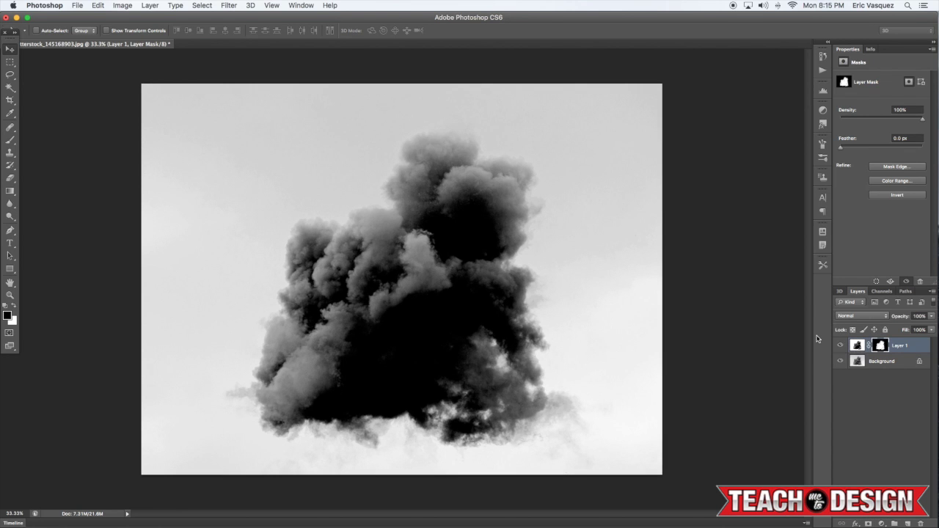
Hide the Background layer and toggle Layer 1's visibility to check the masked smoke
{"action": "left_click", "coordinate": [839, 361]}
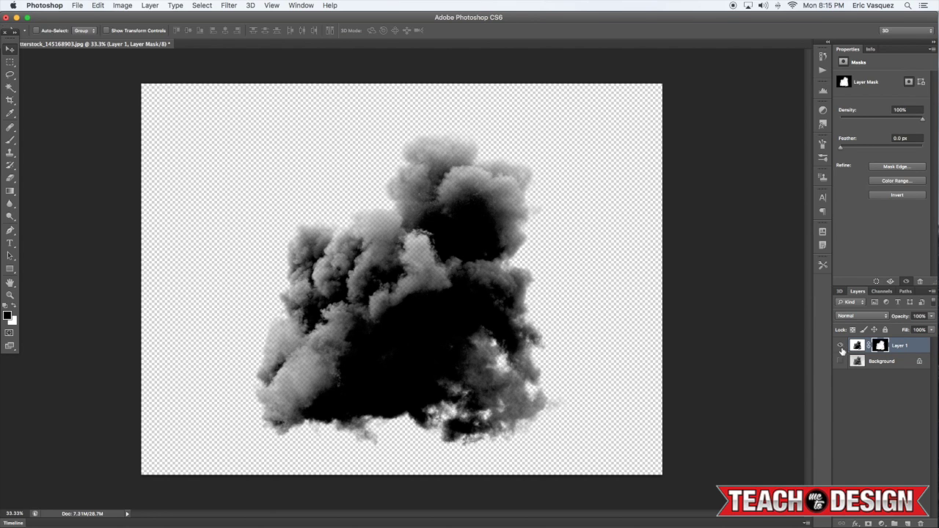
{"action": "left_click", "coordinate": [840, 346]}
{"action": "left_click", "coordinate": [840, 347]}
Try merging Layer 1 with the hidden Background layer and undo the merge
{"action": "left_click", "coordinate": [892, 363], "text": "shift"}
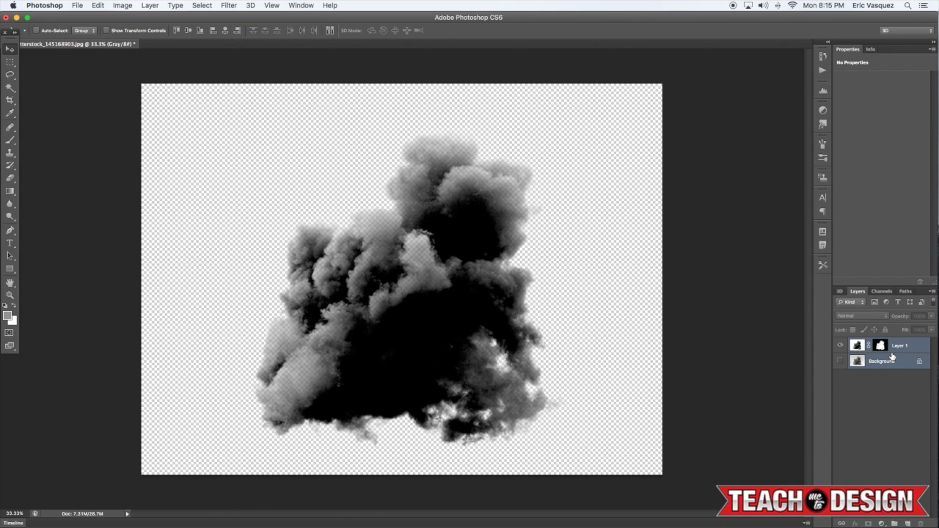
{"action": "key", "text": "super+e"}
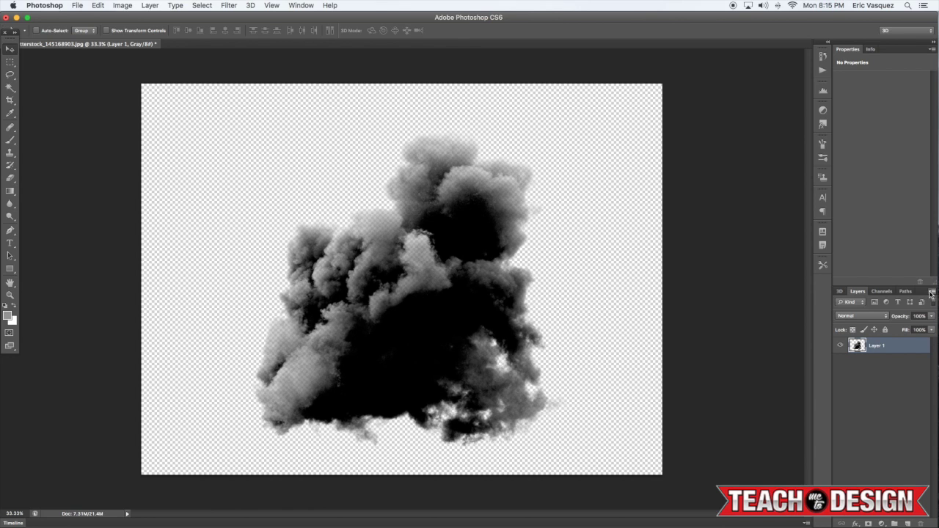
{"action": "left_click", "coordinate": [931, 294]}
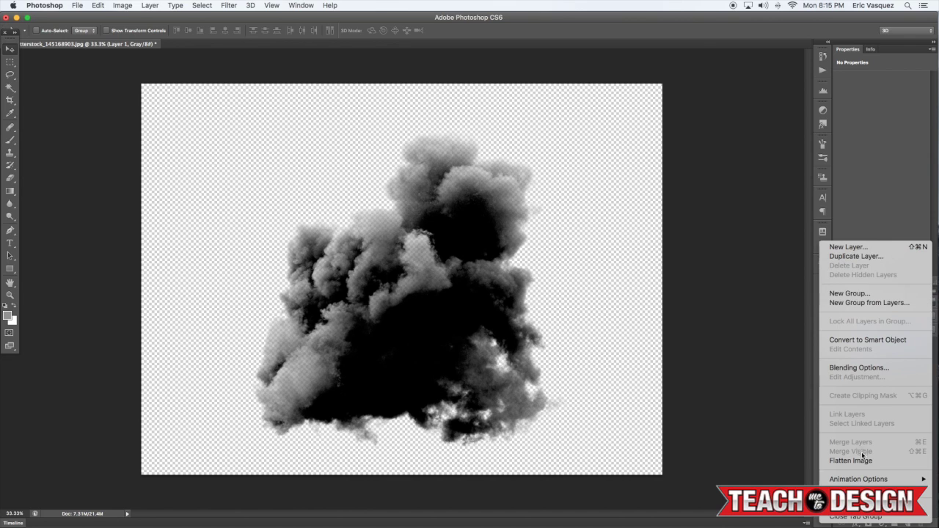
{"action": "left_click", "coordinate": [730, 409]}
{"action": "key", "text": "super+alt+z"}
{"action": "key", "text": "super+alt+z"}
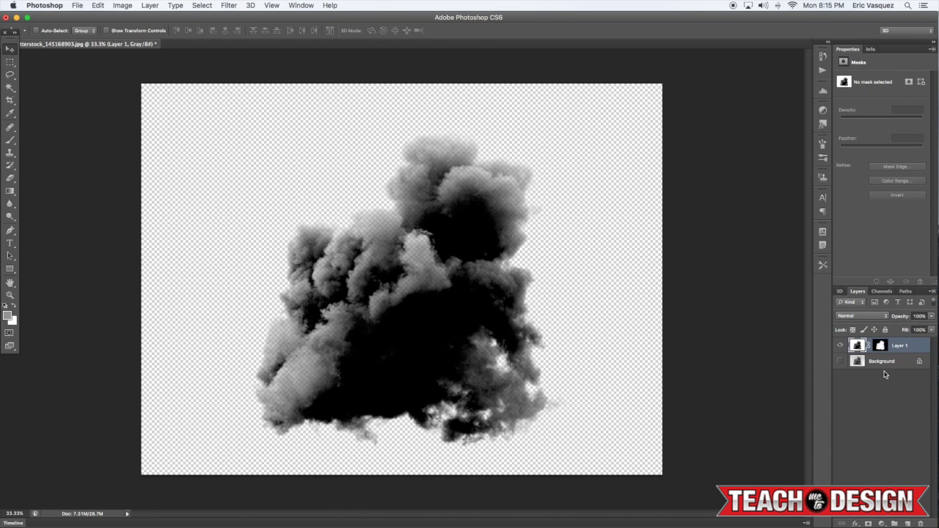
Try flattening the image while discarding the hidden layer, and undo the flattening
{"action": "left_click", "coordinate": [885, 362]}
{"action": "left_click", "coordinate": [931, 294]}
{"action": "left_click", "coordinate": [849, 460]}
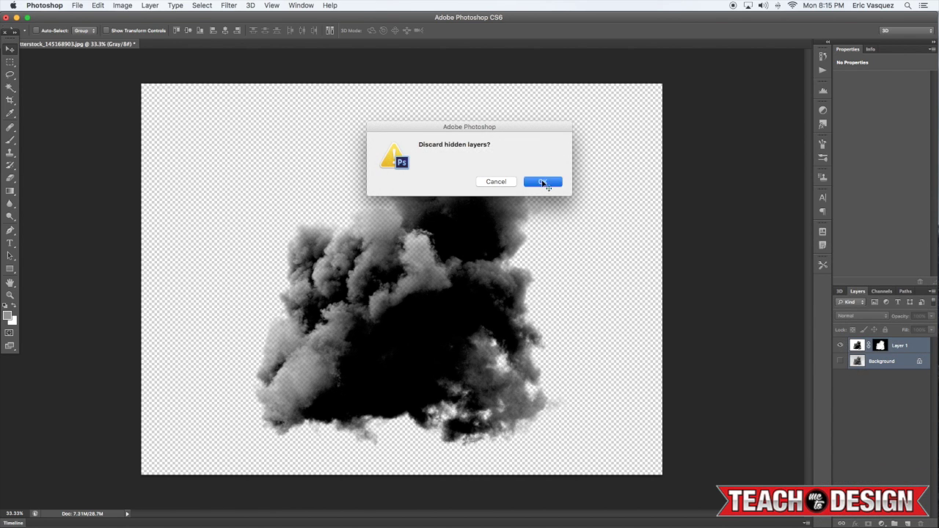
{"action": "left_click", "coordinate": [543, 183]}
{"action": "key", "text": "super+z"}
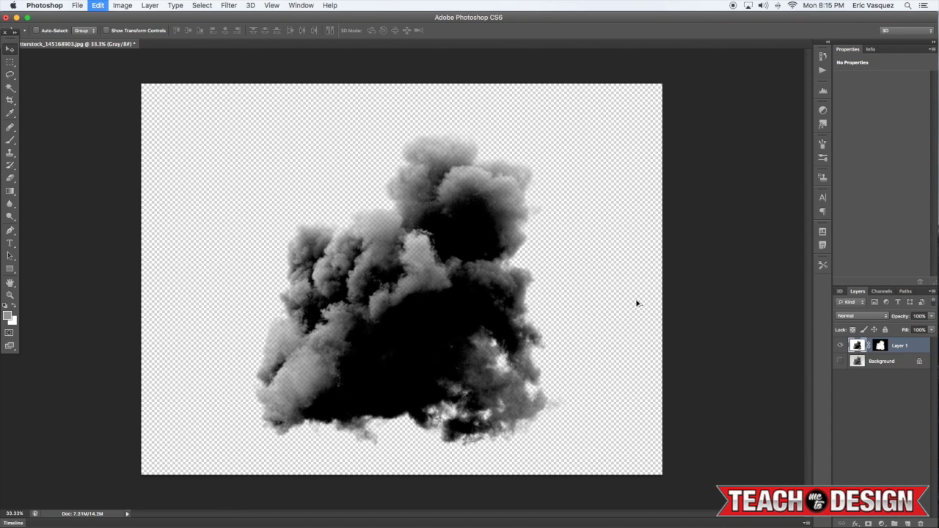
Merge Layer 1 with the Background layer and define the isolated smoke as a brush preset named "Clouds Brush 01"
{"action": "left_click", "coordinate": [886, 362], "text": "shift"}
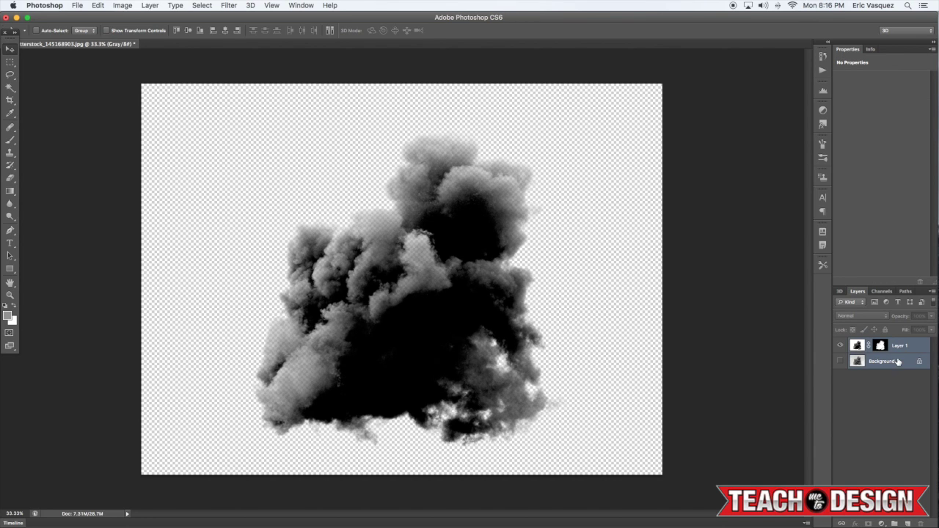
{"action": "key", "text": "super+e"}
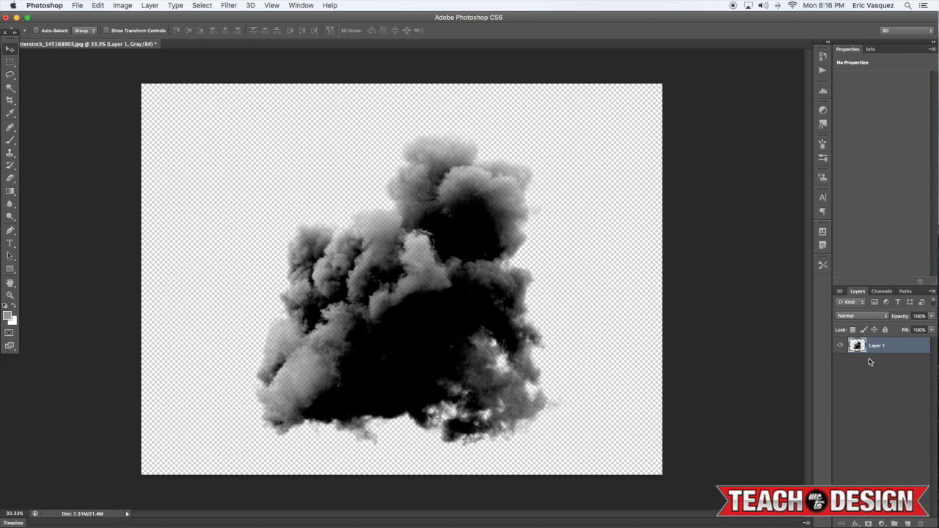
{"action": "left_click", "coordinate": [99, 6]}
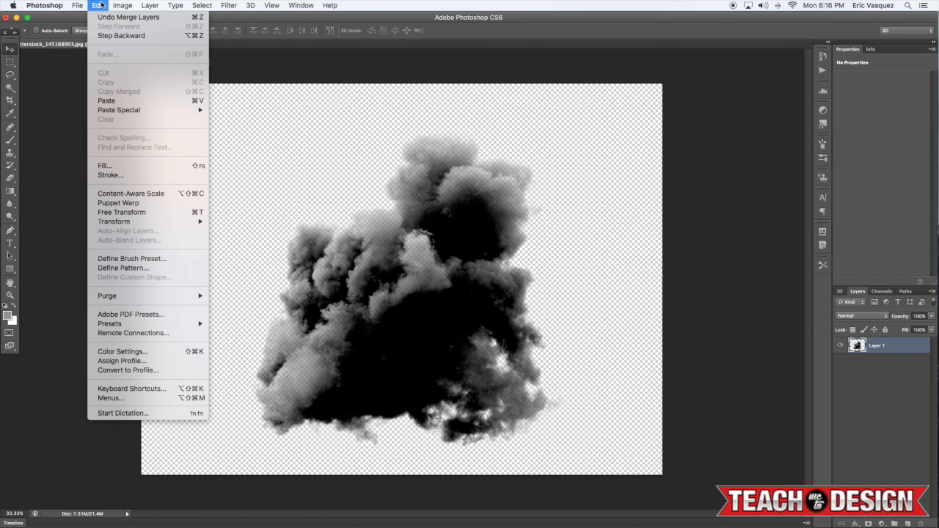
{"action": "left_click", "coordinate": [155, 264]}
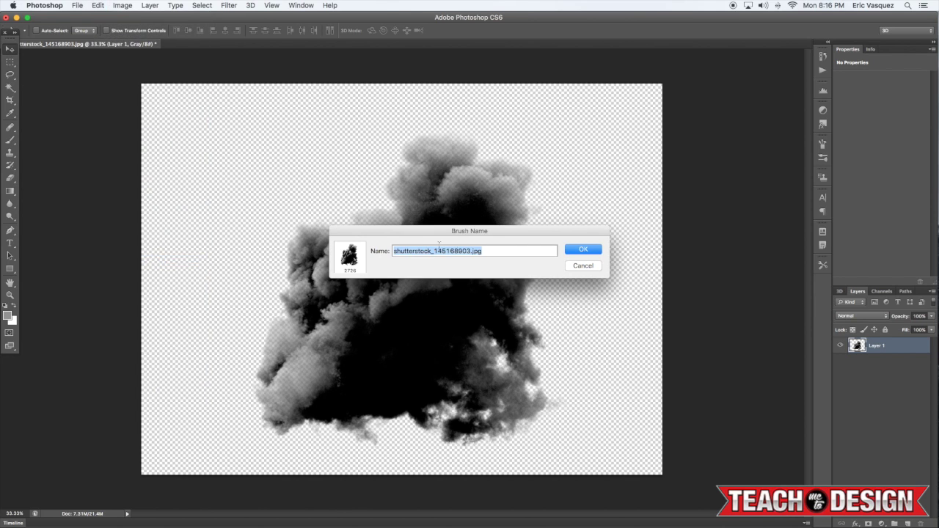
{"action": "type", "text": "Clo"}
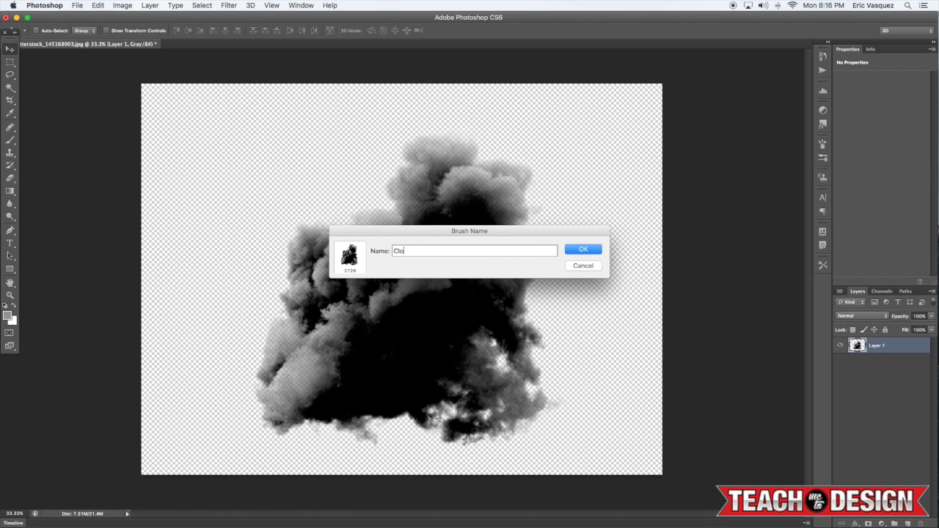
{"action": "type", "text": "uds Brush 01"}
{"action": "key", "text": "Return"}
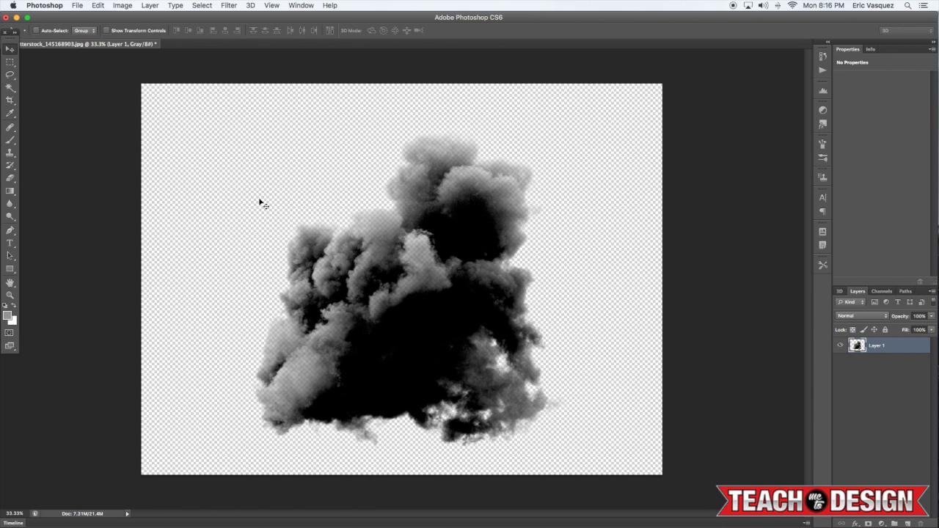
Create a 1024 × 1024 px RGB document with a white background and add a new layer filled with the pink foreground colour
{"action": "key", "text": "super+n"}
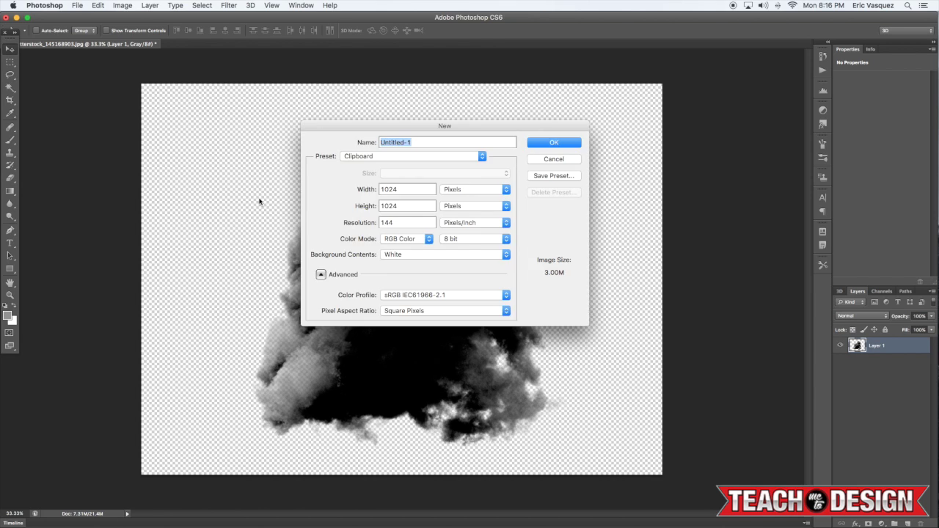
{"action": "left_click", "coordinate": [537, 145]}
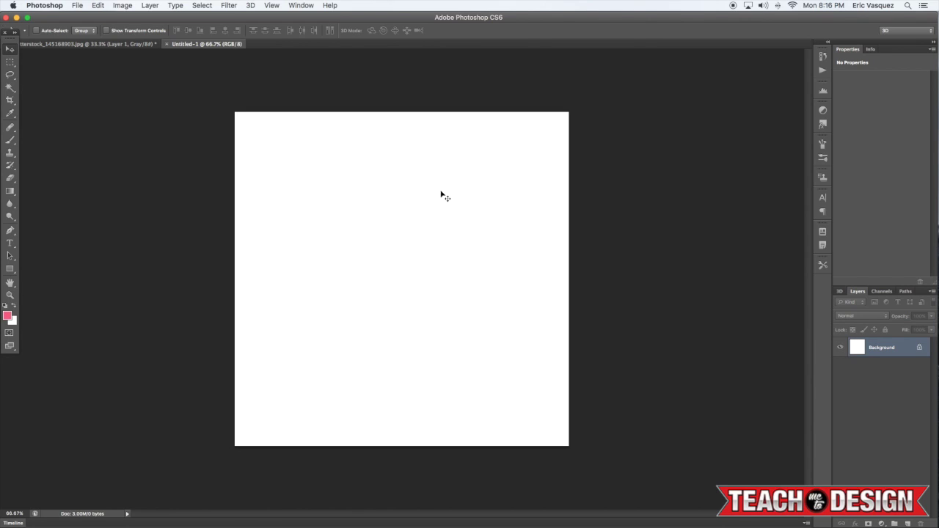
{"action": "key", "text": "super+alt+shift+n"}
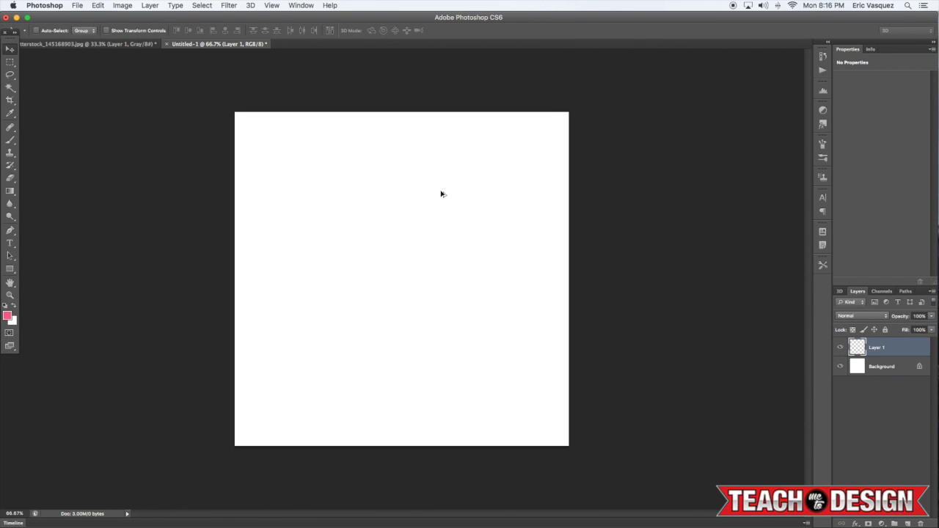
{"action": "key", "text": "alt+BackSpace"}
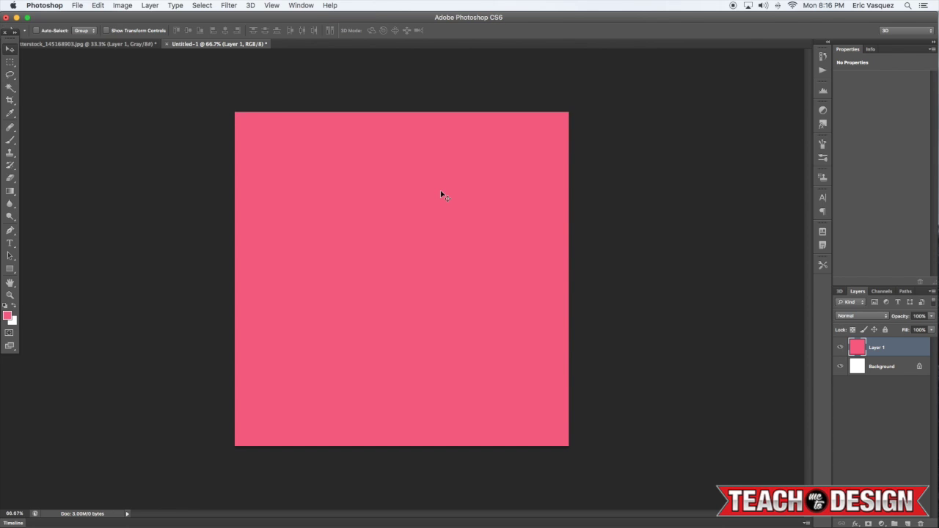
Change the foreground colour to a bright green and refill Layer 1 with it
{"action": "left_click", "coordinate": [8, 316]}
{"action": "left_click", "coordinate": [713, 232]}
{"action": "left_click", "coordinate": [785, 251]}
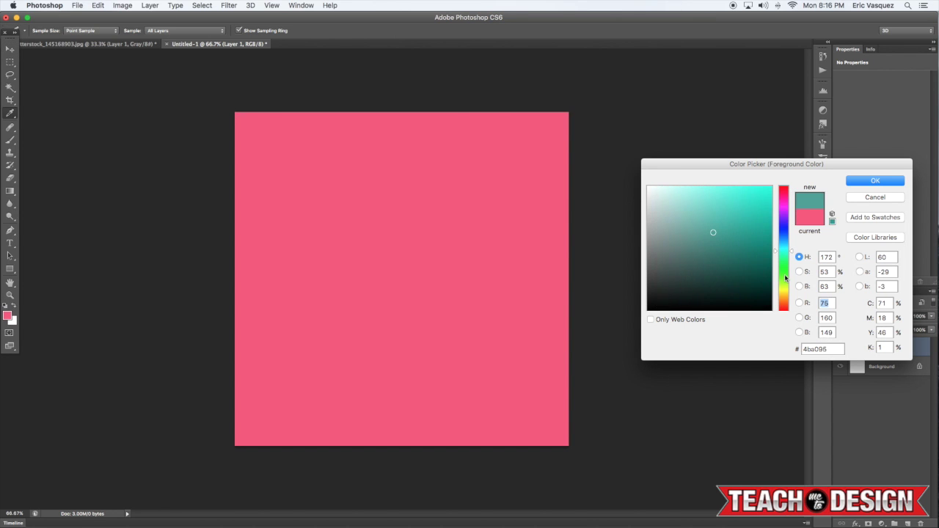
{"action": "left_click", "coordinate": [784, 272]}
{"action": "left_click_drag", "start_coordinate": [767, 213], "coordinate": [782, 183]}
{"action": "left_click", "coordinate": [884, 184]}
{"action": "key", "text": "alt+BackSpace"}
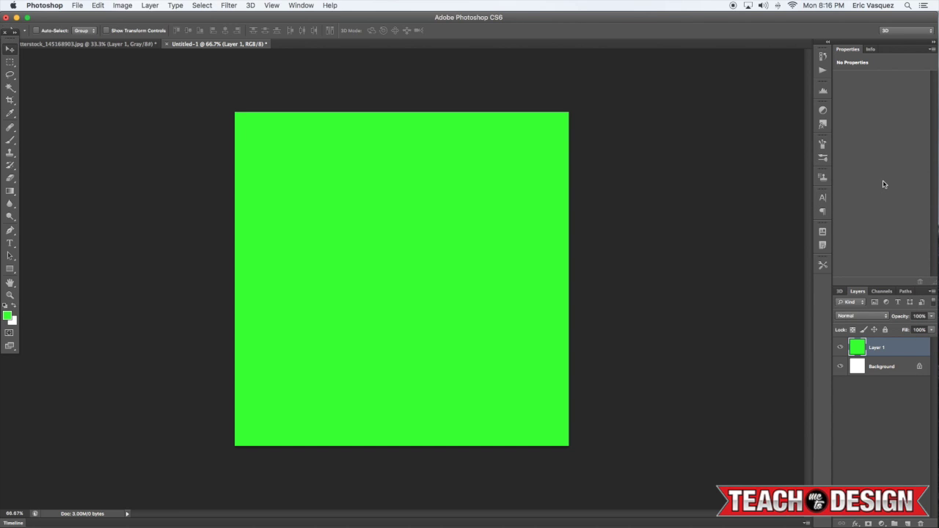
Add an empty layer above the green one and choose the Cloud Brush 01 preset for the Brush tool
{"action": "key", "text": "super+shift+alt+n"}
{"action": "key", "text": "b"}
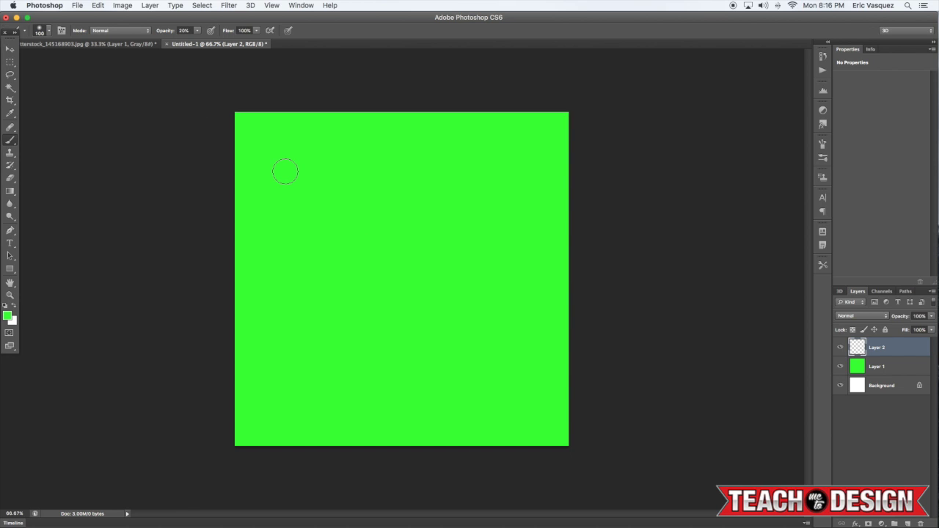
{"action": "key", "text": "F5"}
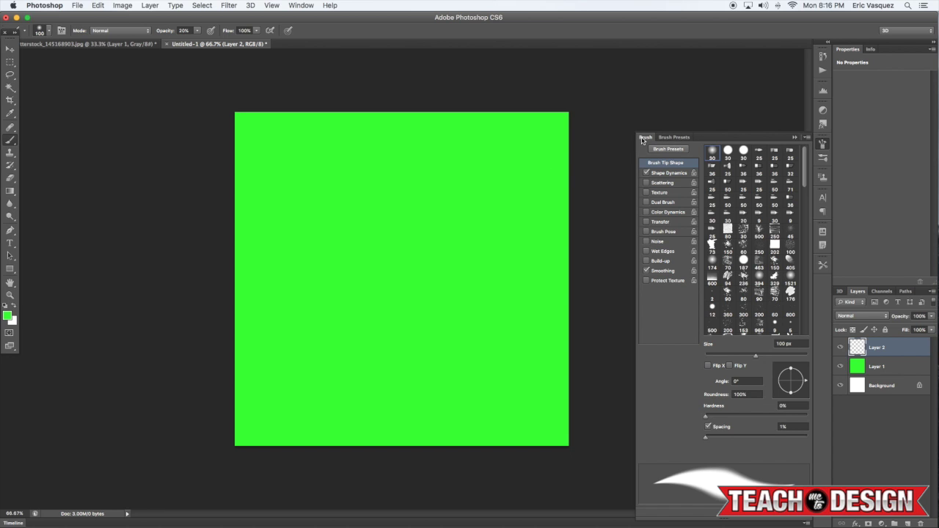
{"action": "left_click", "coordinate": [673, 138]}
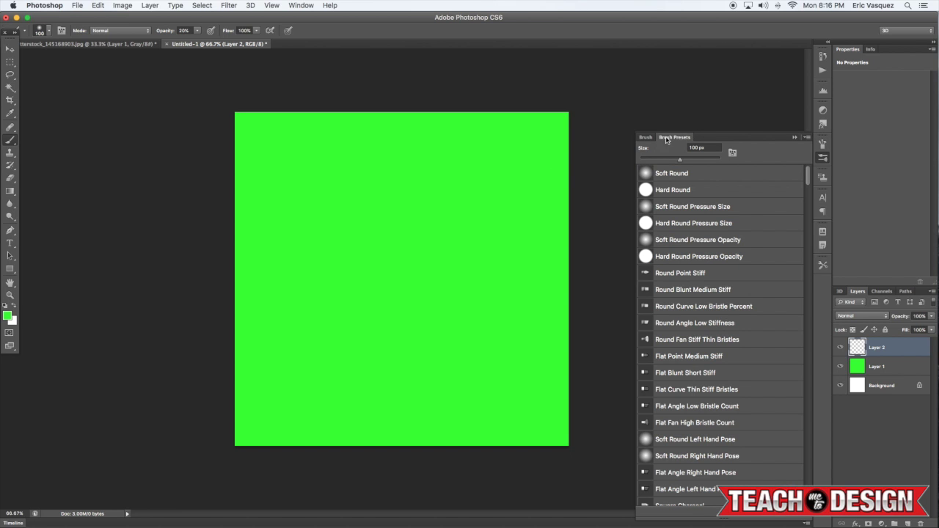
{"action": "scroll", "coordinate": [810, 172], "scroll_direction": "down", "scroll_amount": 15}
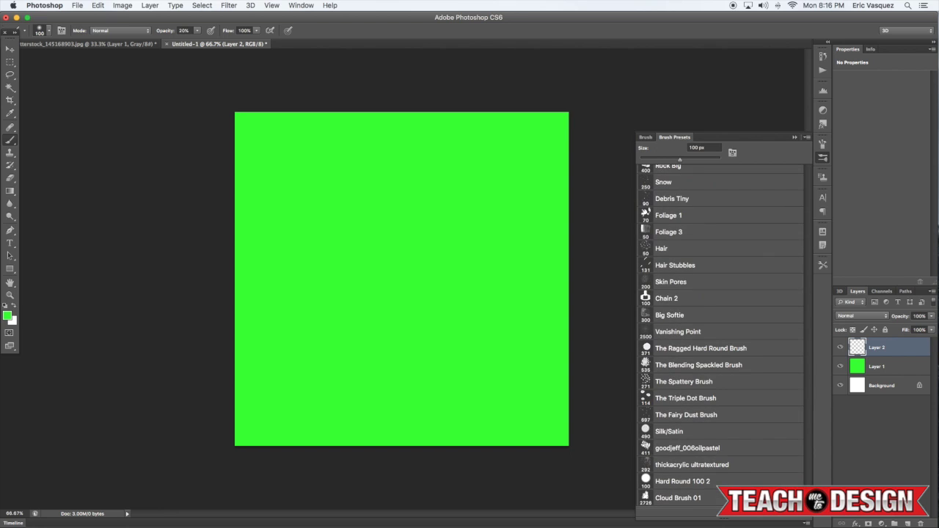
{"action": "left_click", "coordinate": [679, 500]}
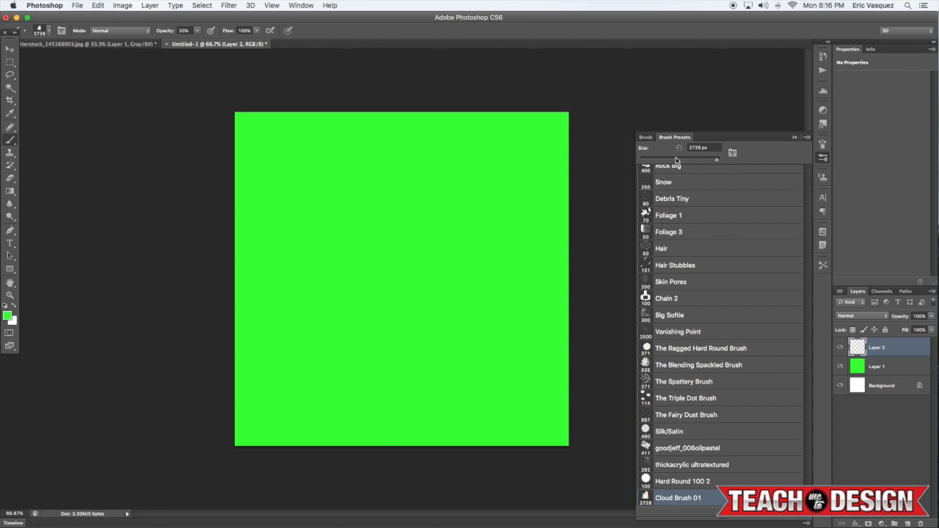
Show the brush tip settings and reduce the cloud brush size to 1200 px
{"action": "left_click", "coordinate": [646, 137]}
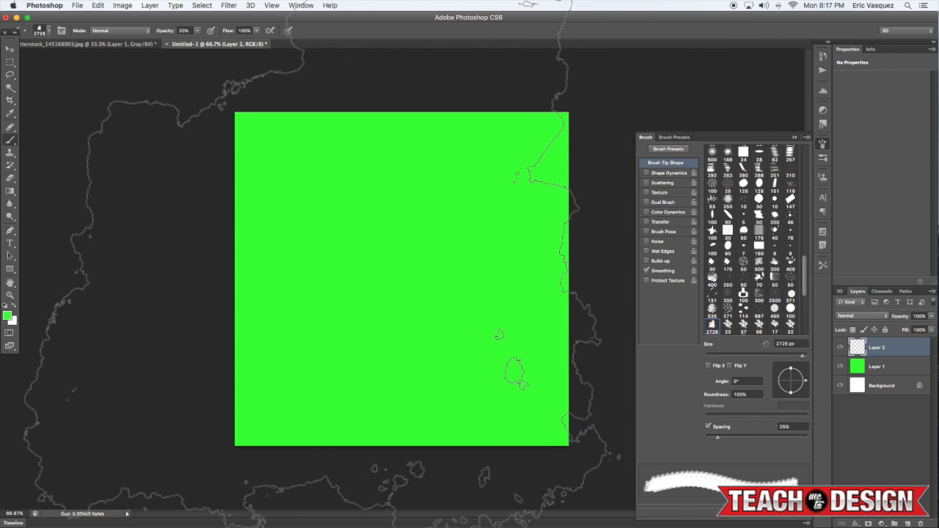
{"action": "key", "text": "bracketleft"}
{"action": "key", "text": "bracketleft"}
{"action": "key", "text": "bracketleft"}
{"action": "key", "text": "bracketleft"}
{"action": "key", "text": "bracketleft"}
{"action": "key", "text": "bracketleft"}
{"action": "key", "text": "bracketleft"}
{"action": "key", "text": "bracketleft"}
{"action": "key", "text": "bracketleft"}
{"action": "key", "text": "bracketleft"}
{"action": "key", "text": "bracketleft"}
{"action": "key", "text": "bracketleft"}
{"action": "key", "text": "bracketleft"}
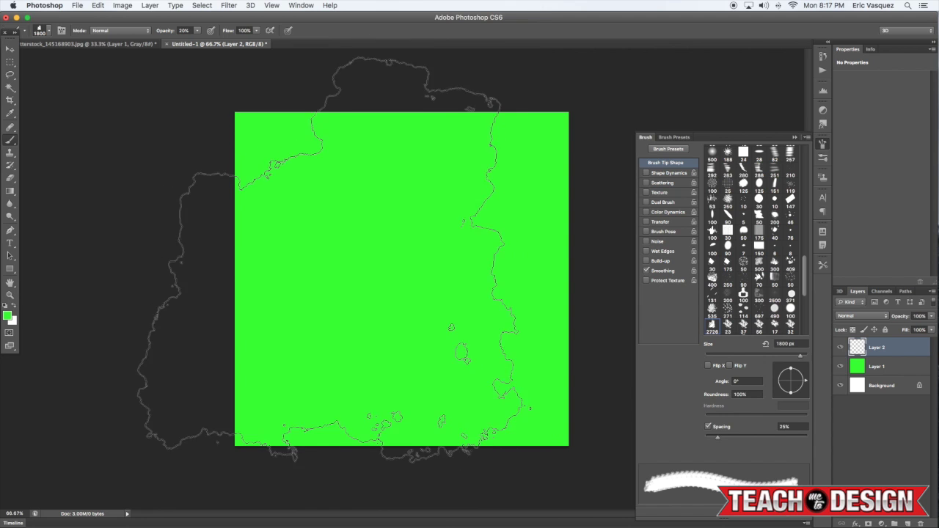
{"action": "key", "text": "bracketleft"}
{"action": "key", "text": "bracketleft"}
{"action": "key", "text": "bracketleft"}
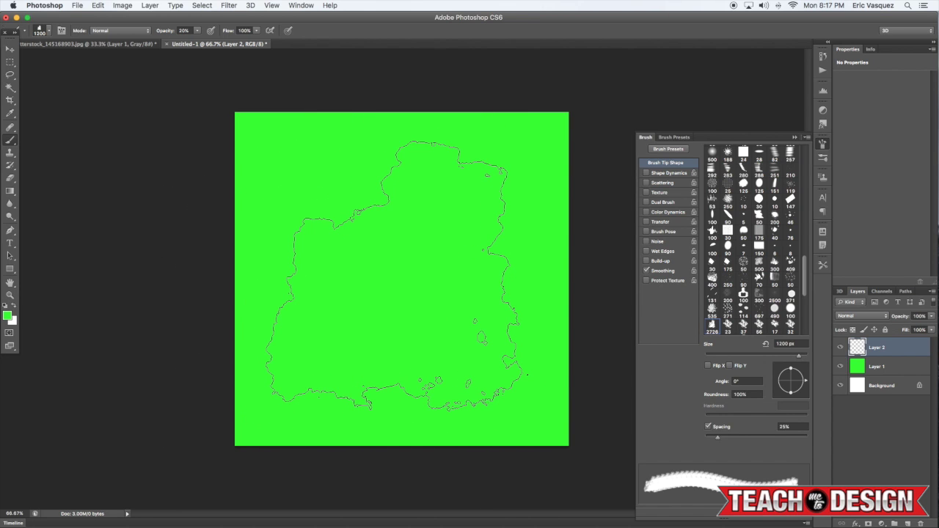
Reset the colours to black and white, try smaller and larger tips back to 1200 px, and set white foreground with 100% opacity
{"action": "key", "text": "d"}
{"action": "key", "text": "bracketleft"}
{"action": "key", "text": "bracketleft"}
{"action": "key", "text": "bracketleft"}
{"action": "key", "text": "bracketleft"}
{"action": "key", "text": "bracketleft"}
{"action": "key", "text": "bracketleft"}
{"action": "key", "text": "bracketright"}
{"action": "key", "text": "bracketright"}
{"action": "key", "text": "bracketright"}
{"action": "key", "text": "bracketright"}
{"action": "key", "text": "bracketright"}
{"action": "key", "text": "bracketright"}
{"action": "key", "text": "bracketright"}
{"action": "key", "text": "bracketright"}
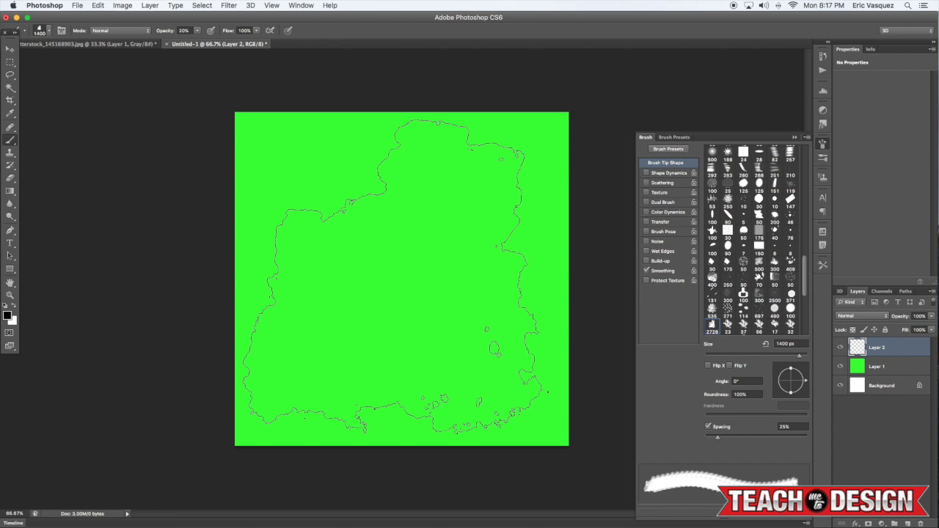
{"action": "key", "text": "bracketleft"}
{"action": "key", "text": "bracketleft"}
{"action": "key", "text": "x"}
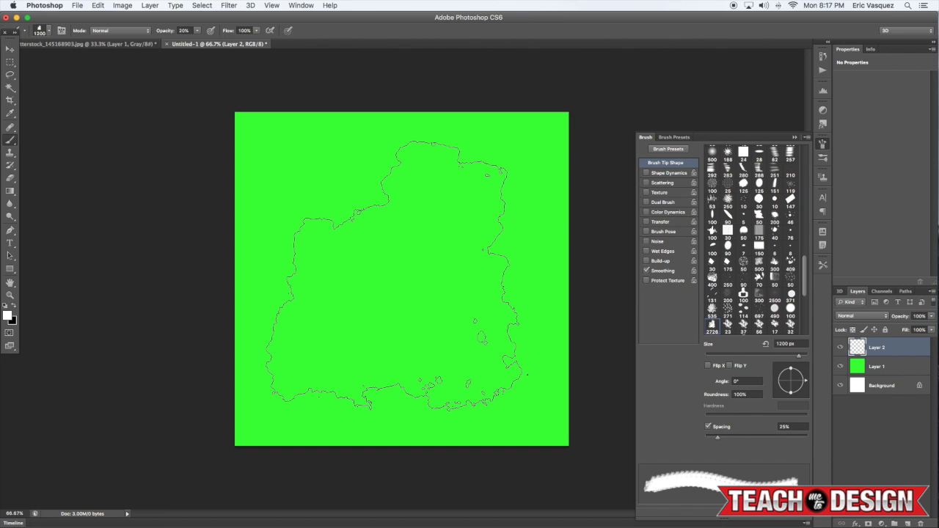
{"action": "key", "text": "0"}
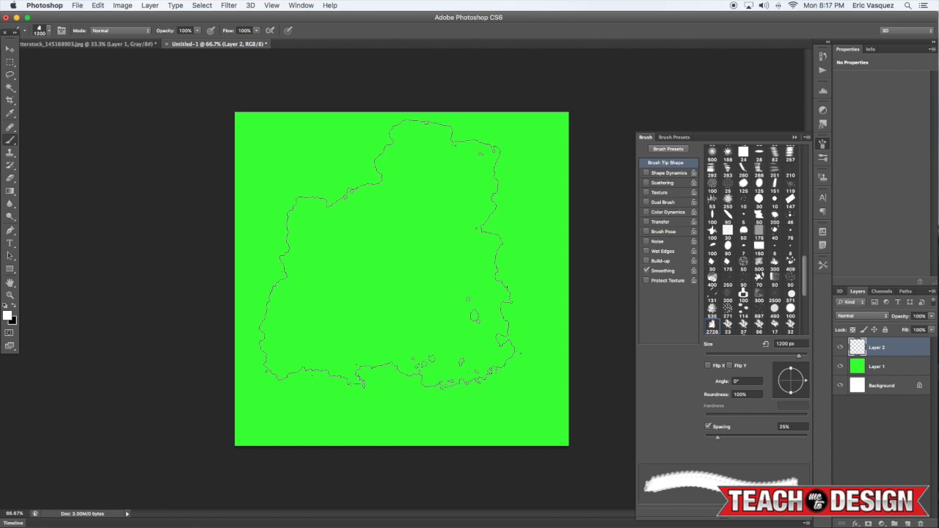
Try stamping a white cloud in the middle of the canvas, and undo it
{"action": "left_click", "coordinate": [402, 277]}
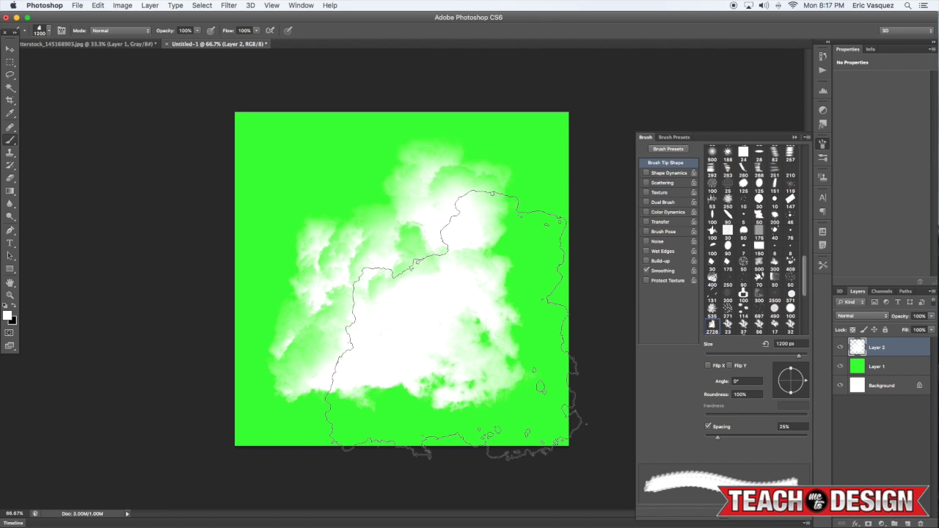
{"action": "key", "text": "ctrl+z"}
Switch the foreground to black, reduce the brush to 700 px and stamp one cloud in the upper-left part of the canvas
{"action": "key", "text": "x"}
{"action": "key", "text": "bracketleft"}
{"action": "key", "text": "bracketleft"}
{"action": "key", "text": "bracketleft"}
{"action": "key", "text": "bracketleft"}
{"action": "key", "text": "bracketleft"}
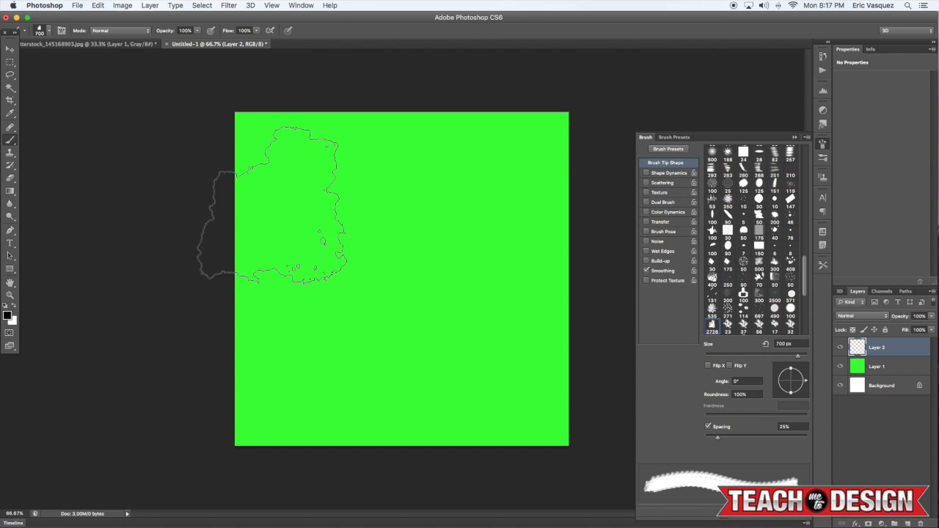
{"action": "left_click", "coordinate": [342, 206]}
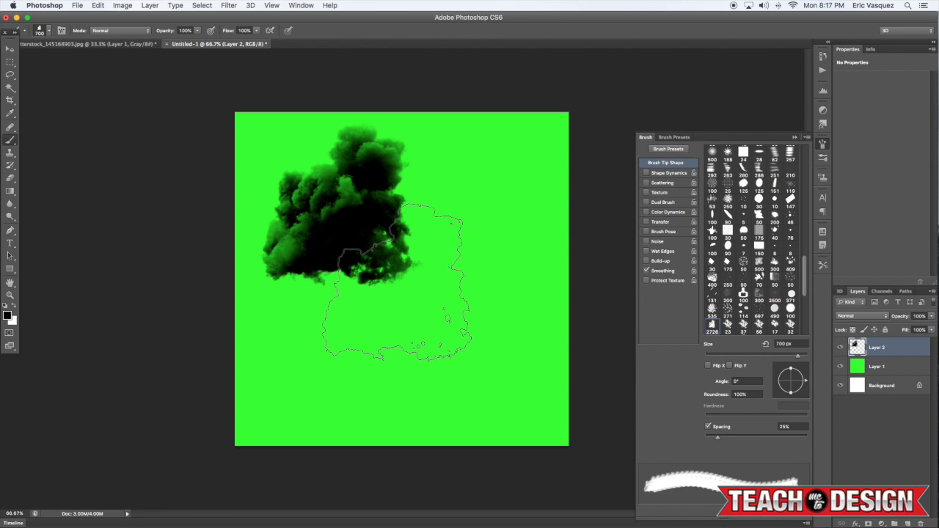
Configure the brush at 1200 px with Shape Dynamics using a higher Size Jitter and Scattering with Scatter at 392%
{"action": "key", "text": "bracketright"}
{"action": "key", "text": "bracketright"}
{"action": "key", "text": "bracketright"}
{"action": "key", "text": "bracketright"}
{"action": "key", "text": "bracketright"}
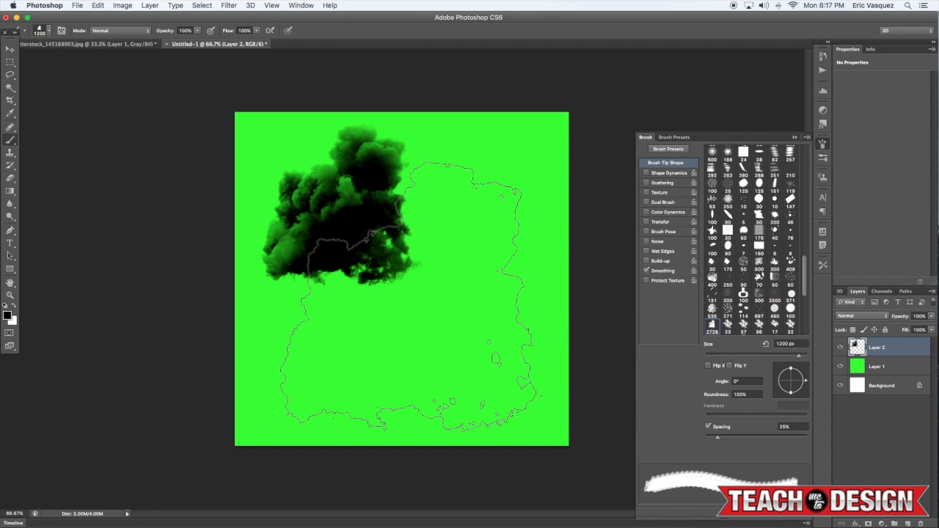
{"action": "left_click", "coordinate": [657, 174]}
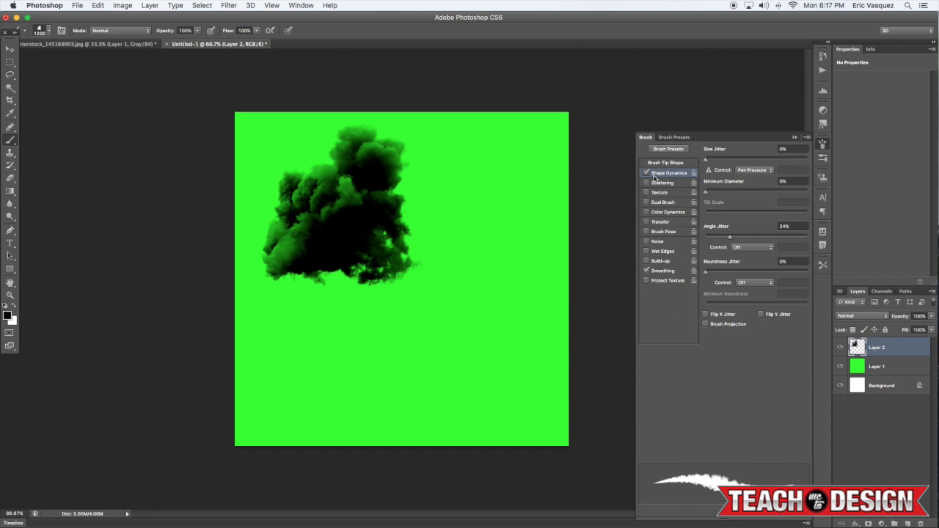
{"action": "left_click_drag", "start_coordinate": [707, 160], "coordinate": [770, 162]}
{"action": "left_click", "coordinate": [658, 183]}
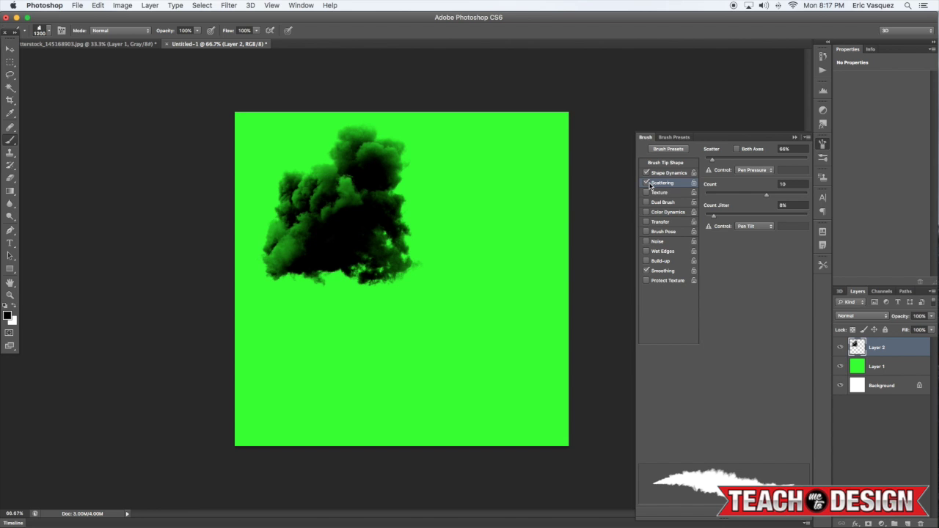
{"action": "left_click_drag", "start_coordinate": [711, 159], "coordinate": [745, 160]}
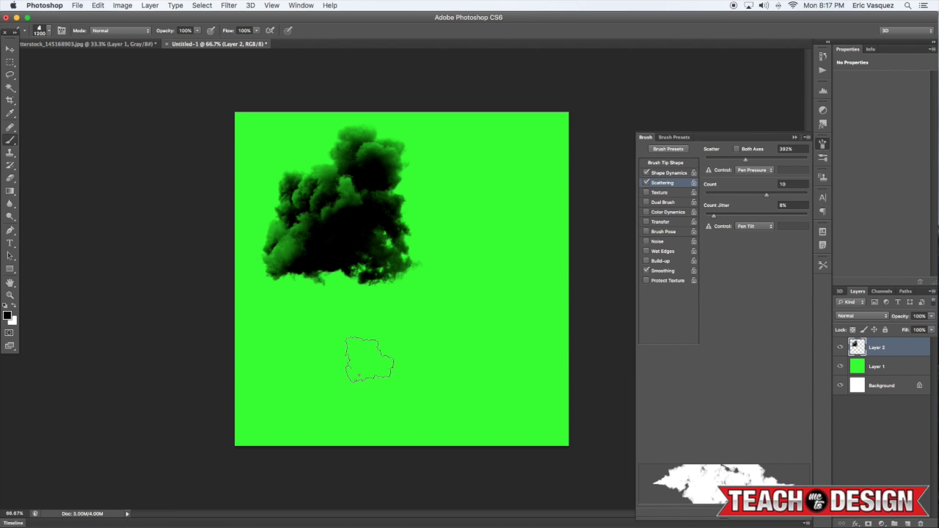
Paint scattered black clouds across the canvas at decreasing brush sizes, including its upper-right area, and shift the cloud layer slightly right
{"action": "left_click", "coordinate": [405, 324]}
{"action": "mouse_move", "coordinate": [408, 325]}
{"action": "left_mouse_down"}
{"action": "mouse_move", "coordinate": [390, 351]}
{"action": "mouse_move", "coordinate": [399, 331]}
{"action": "left_mouse_up"}
{"action": "key", "text": "bracketleft"}
{"action": "key", "text": "bracketleft"}
{"action": "key", "text": "bracketleft"}
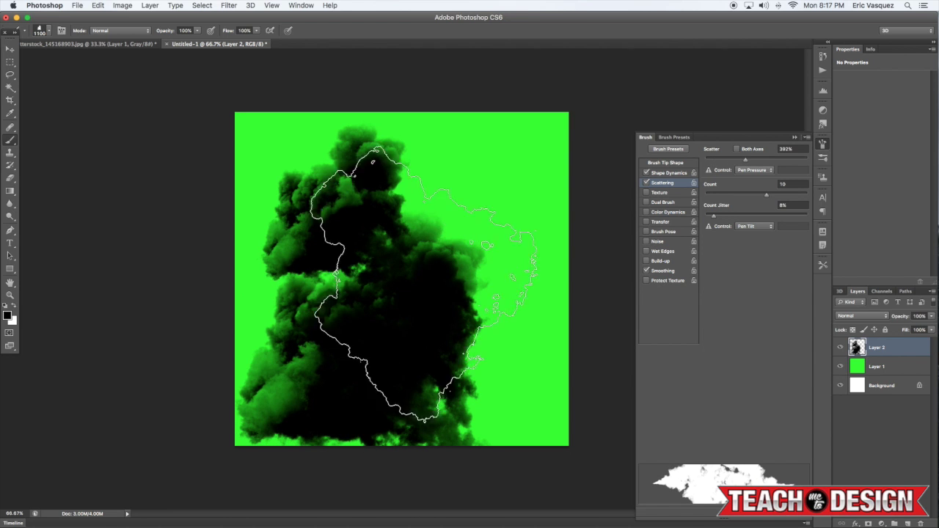
{"action": "mouse_move", "coordinate": [446, 251]}
{"action": "left_mouse_down"}
{"action": "mouse_move", "coordinate": [470, 321]}
{"action": "mouse_move", "coordinate": [462, 344]}
{"action": "mouse_move", "coordinate": [477, 345]}
{"action": "left_mouse_up"}
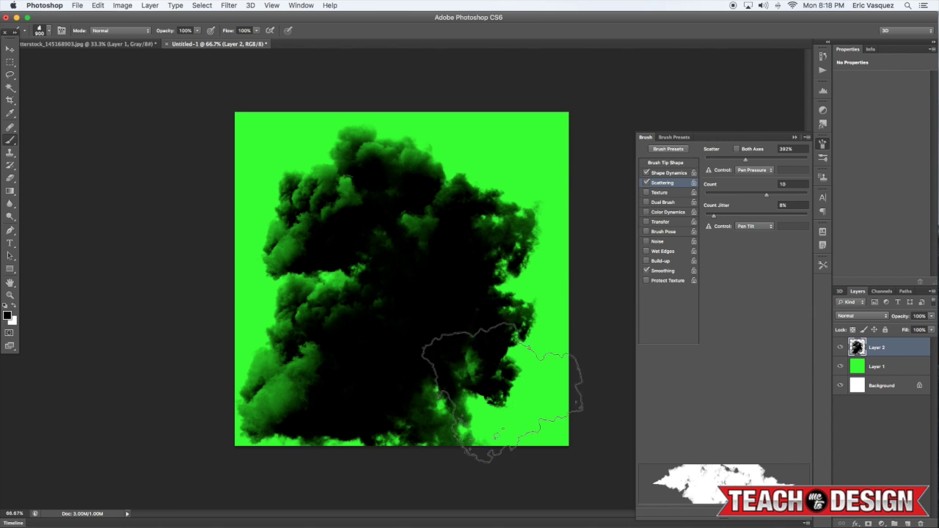
{"action": "left_click", "coordinate": [495, 157]}
{"action": "key", "text": "bracketleft"}
{"action": "key", "text": "v"}
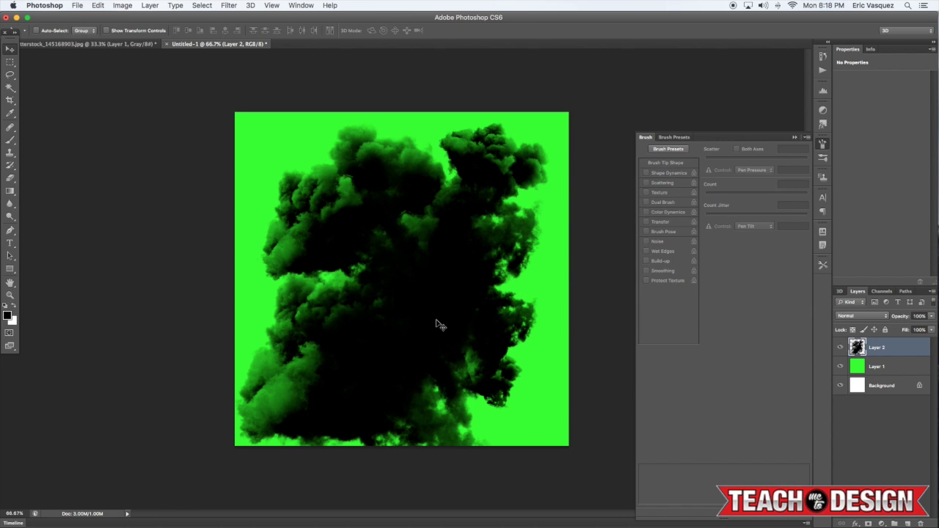
{"action": "left_click_drag", "start_coordinate": [435, 324], "coordinate": [443, 323]}
Add a new layer with the white text "TEXT OVERLAY" over the black clouds
{"action": "key", "text": "super+shift+alt+n"}
{"action": "key", "text": "x"}
{"action": "key", "text": "t"}
{"action": "left_click", "coordinate": [294, 273]}
{"action": "type", "text": "TEXT OVERLAY"}
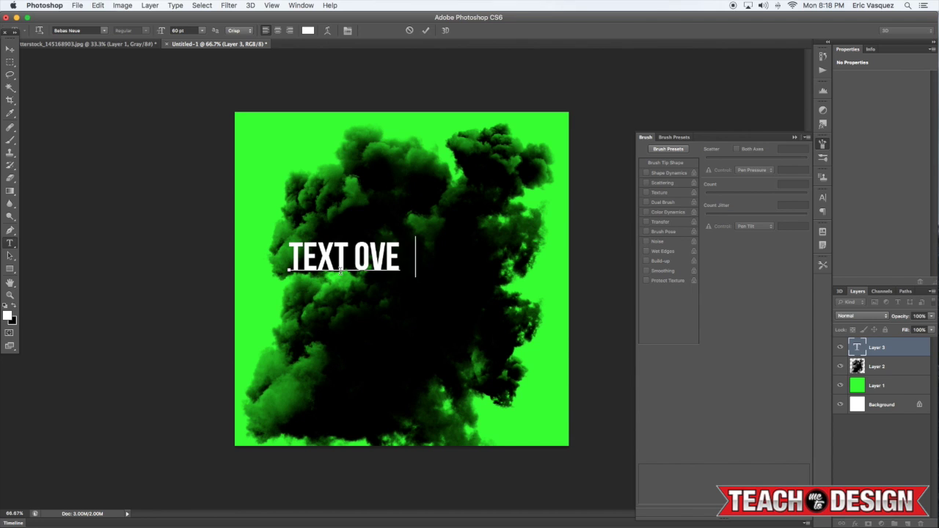
Enlarge the text to about 106 pt so it spans most of the canvas width, and position it across the middle of the clouds
{"action": "left_click", "coordinate": [17, 50]}
{"action": "key", "text": "super+t"}
{"action": "left_click_drag", "start_coordinate": [458, 277], "coordinate": [566, 321]}
{"action": "key", "text": "Return"}
{"action": "mouse_move", "coordinate": [567, 247]}
{"action": "left_mouse_down"}
{"action": "mouse_move", "coordinate": [541, 262]}
{"action": "mouse_move", "coordinate": [563, 237]}
{"action": "left_mouse_up"}
{"action": "key", "text": "super+t"}
{"action": "key", "text": "Return"}
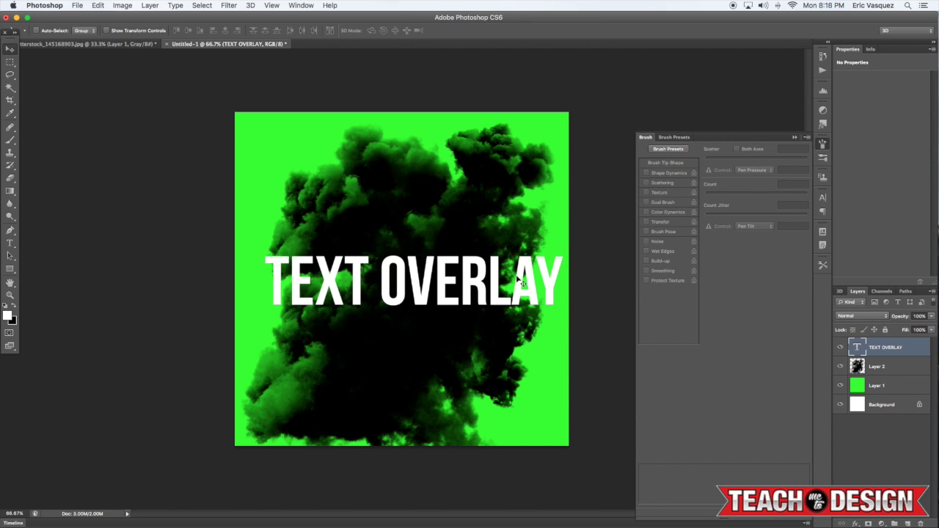
{"action": "left_click_drag", "start_coordinate": [518, 279], "coordinate": [509, 283]}
Apply a Color Overlay to the text layer using the green sampled from the canvas background
{"action": "double_click", "coordinate": [927, 350]}
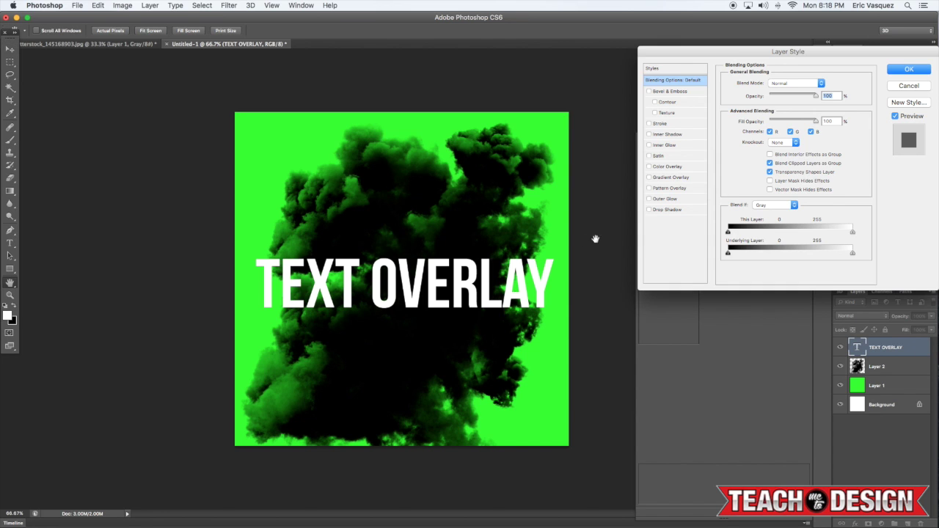
{"action": "left_click", "coordinate": [664, 166]}
{"action": "left_click", "coordinate": [825, 85]}
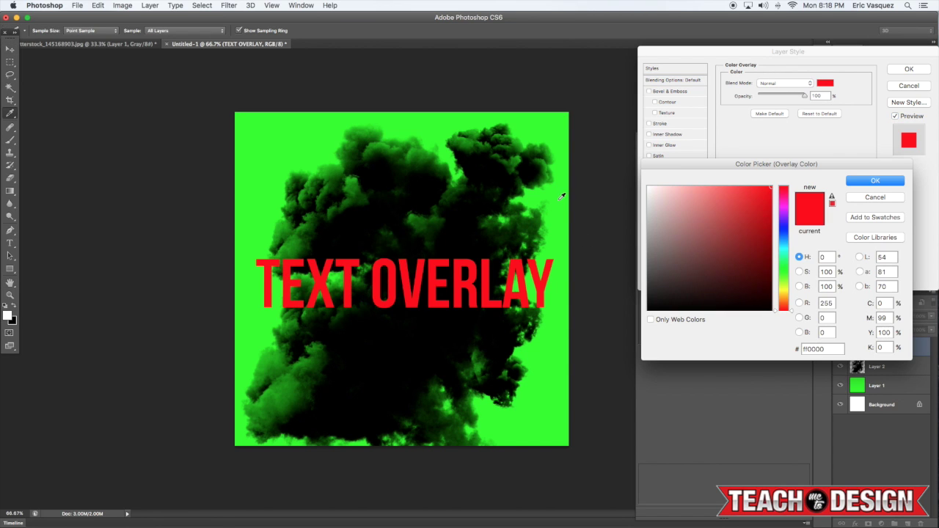
{"action": "left_click", "coordinate": [557, 199]}
{"action": "left_click", "coordinate": [886, 180]}
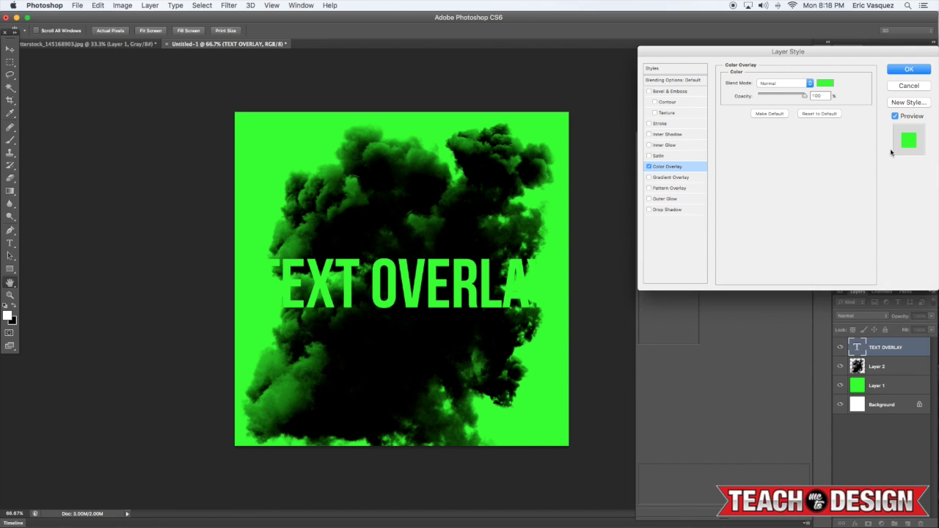
{"action": "left_click", "coordinate": [907, 70]}
Move the text down slightly and break it so that OVERLAY starts on a second line
{"action": "key", "text": "v"}
{"action": "left_click_drag", "start_coordinate": [514, 280], "coordinate": [514, 293]}
{"action": "key", "text": "t"}
{"action": "left_click", "coordinate": [374, 294]}
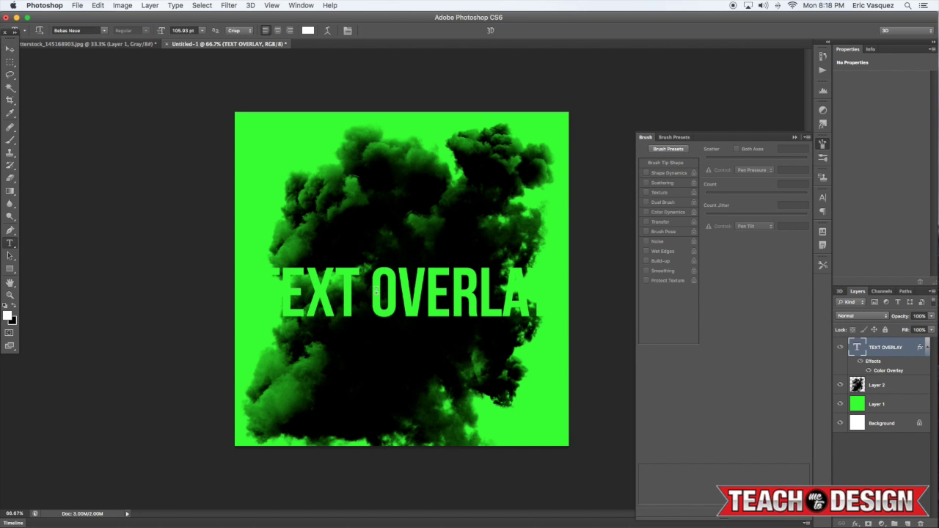
{"action": "key", "text": "BackSpace"}
{"action": "key", "text": "BackSpace"}
{"action": "key", "text": "BackSpace"}
{"action": "key", "text": "BackSpace"}
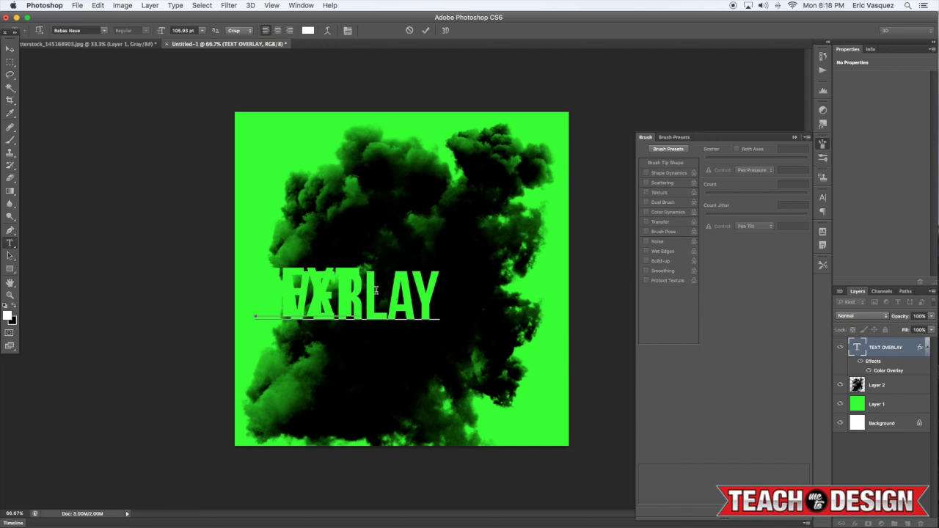
Increase the leading of all the text until the two lines no longer overlap, and indent OVERLAY to the right of TEXT
{"action": "key", "text": "super+a"}
{"action": "key", "text": "alt+Down"}
{"action": "key", "text": "alt+Down"}
{"action": "key", "text": "alt+Down"}
{"action": "key", "text": "alt+Down"}
{"action": "key", "text": "alt+Down"}
{"action": "key", "text": "alt+Down"}
{"action": "key", "text": "alt+Down"}
{"action": "key", "text": "alt+Down"}
{"action": "key", "text": "alt+Down"}
{"action": "key", "text": "alt+Down"}
{"action": "key", "text": "alt+Down"}
{"action": "key", "text": "alt+Down"}
{"action": "key", "text": "alt+Down"}
{"action": "key", "text": "alt+Down"}
{"action": "key", "text": "alt+Down"}
{"action": "key", "text": "alt+Down"}
{"action": "key", "text": "alt+Down"}
{"action": "key", "text": "alt+Down"}
{"action": "key", "text": "alt+Down"}
{"action": "key", "text": "alt+Down"}
{"action": "key", "text": "alt+Down"}
{"action": "key", "text": "alt+Down"}
{"action": "key", "text": "alt+Down"}
{"action": "key", "text": "alt+Down"}
{"action": "key", "text": "alt+Down"}
{"action": "key", "text": "alt+Down"}
{"action": "key", "text": "alt+Down"}
{"action": "key", "text": "alt+Down"}
{"action": "key", "text": "alt+Down"}
{"action": "key", "text": "alt+Down"}
{"action": "key", "text": "alt+Down"}
{"action": "key", "text": "Left"}
{"action": "key", "text": "Down"}
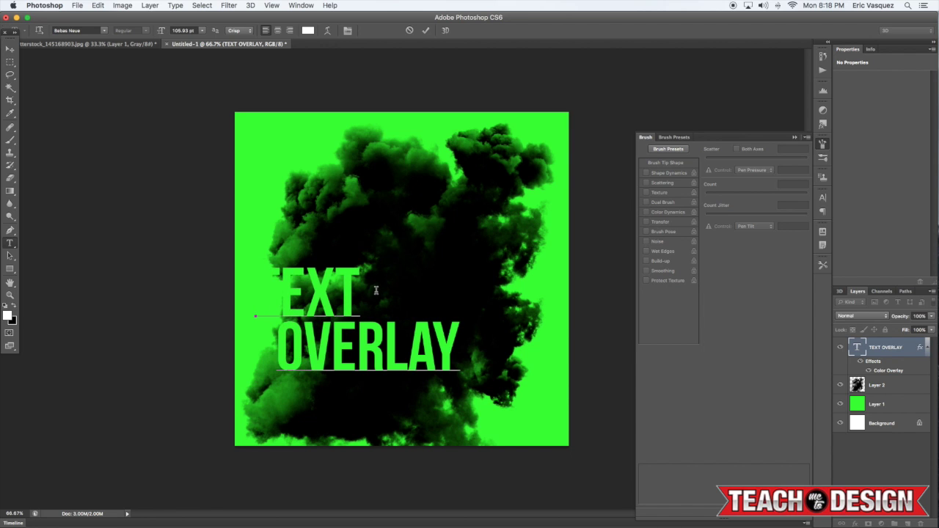
{"action": "left_click", "coordinate": [12, 50]}
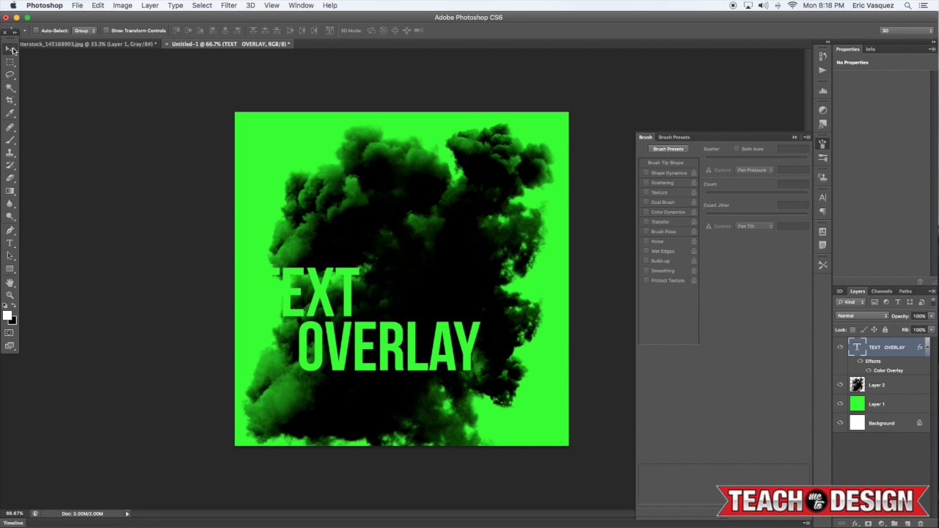
Move the two-line text up over the clouds, scale it to about 109%, and nudge it further up
{"action": "left_click_drag", "start_coordinate": [434, 344], "coordinate": [453, 308]}
{"action": "key", "text": "super+t"}
{"action": "left_click_drag", "start_coordinate": [503, 349], "coordinate": [518, 359]}
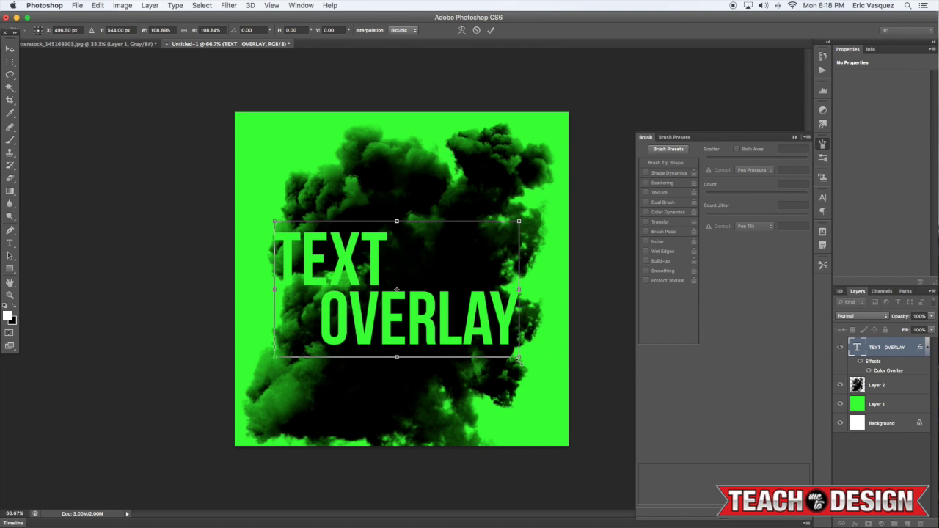
{"action": "key", "text": "Return"}
{"action": "key", "text": "shift+Up"}
{"action": "key", "text": "shift+Up"}
{"action": "key", "text": "shift+Up"}
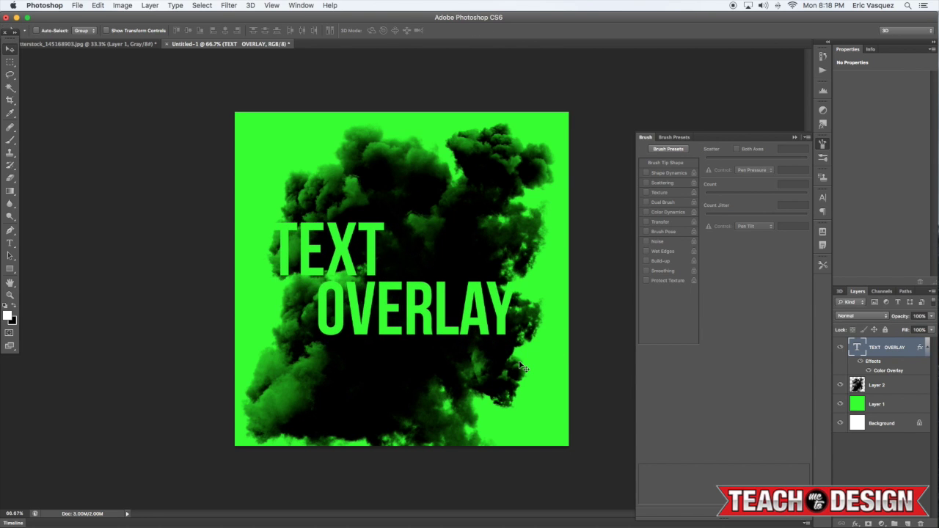